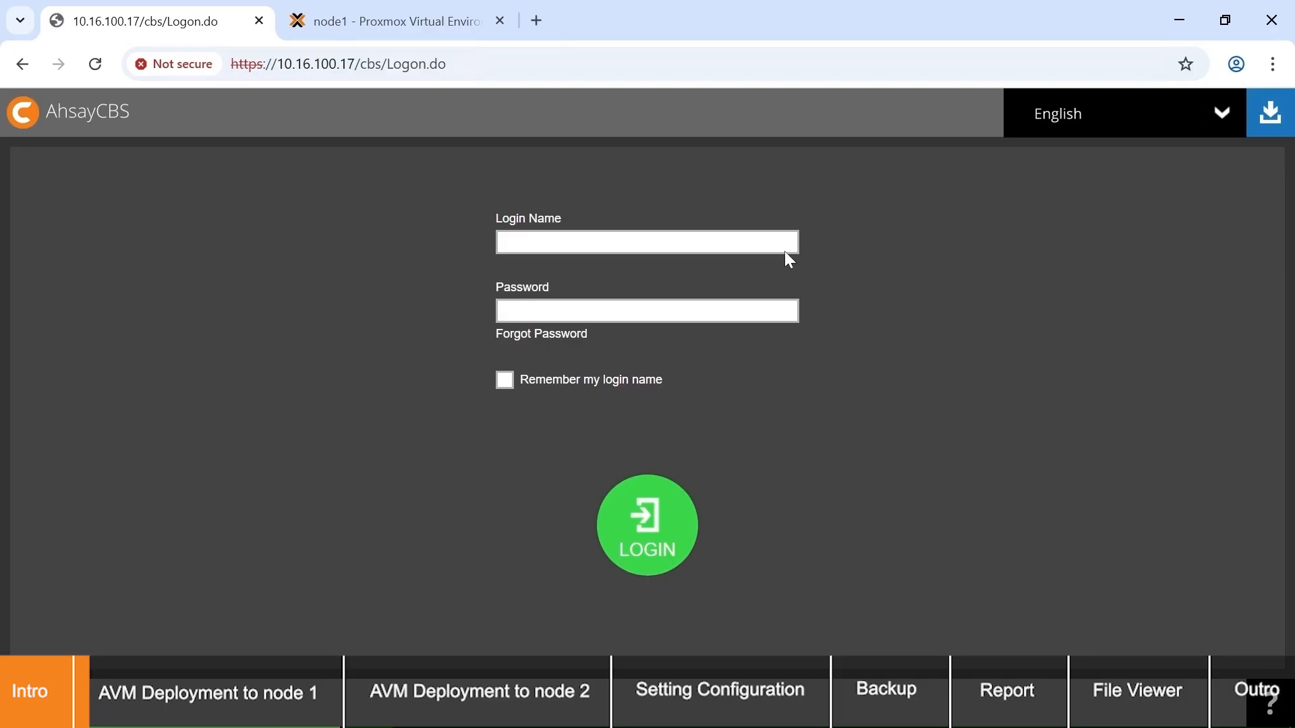
# Step: Log in to AhsayCBS with login name u3 and the account password
pyautogui.write('u3')
pyautogui.press('Tab')
pyautogui.write('••')
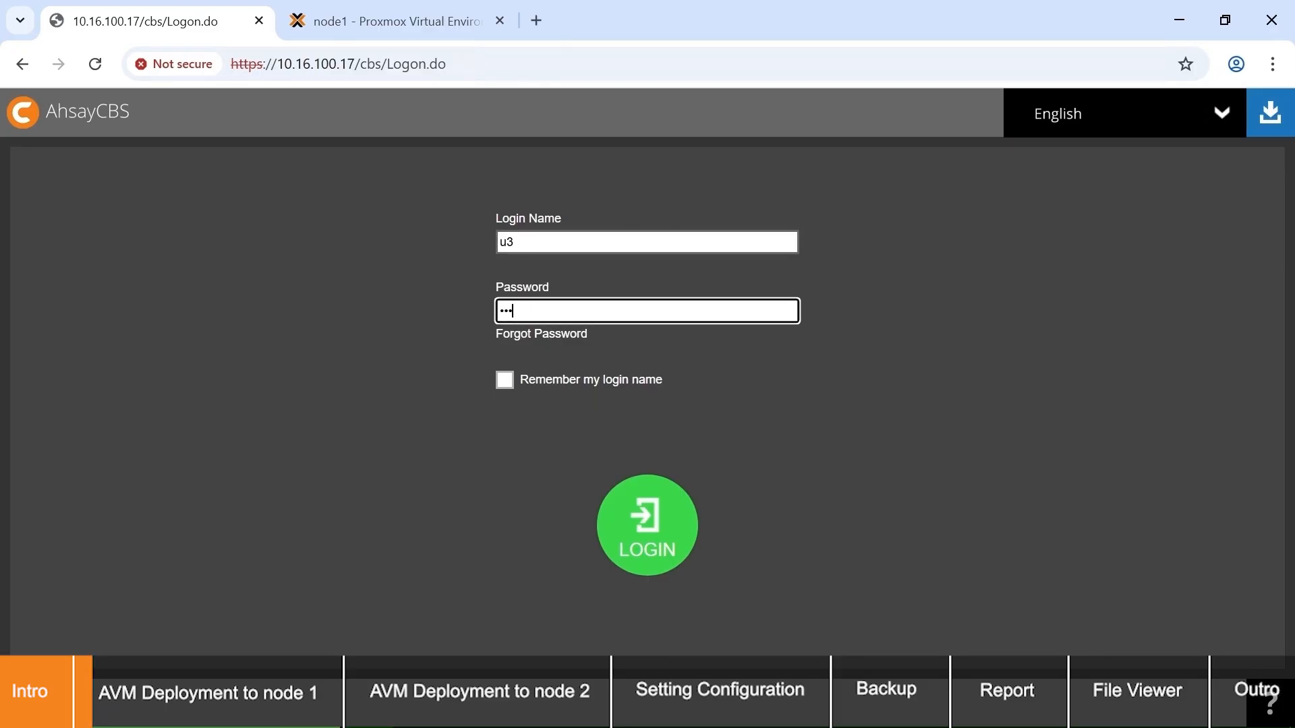
pyautogui.press('Return')
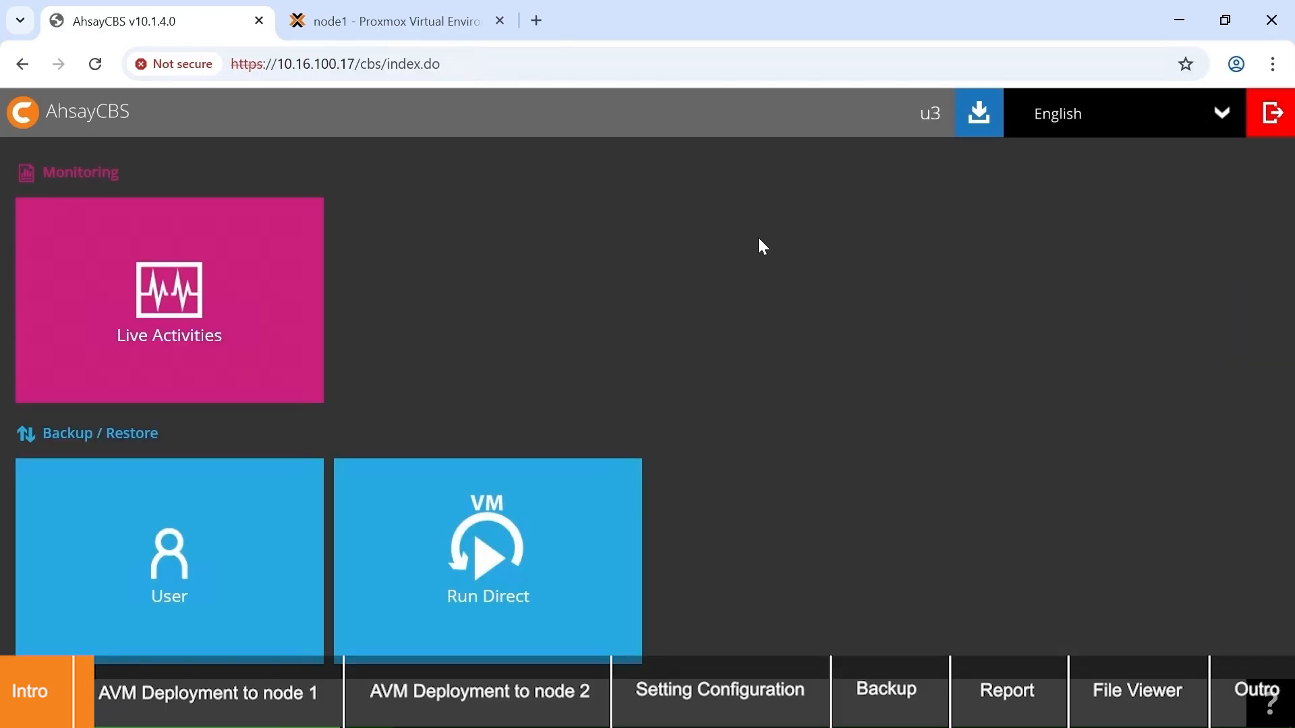
# Step: Add a backup set of type Proxmox VE Backup for the user and download the backup assistant VM deployment script
pyautogui.click(254, 502)
pyautogui.click(151, 157)
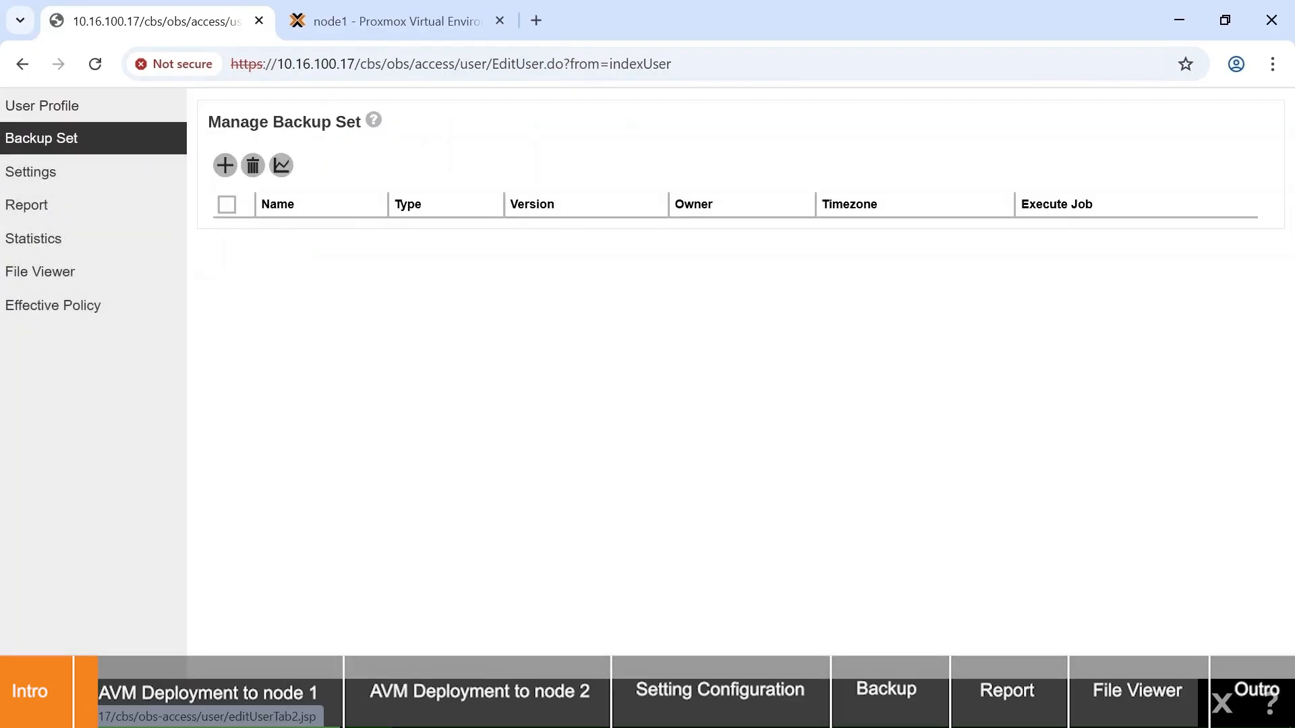
pyautogui.click(225, 165)
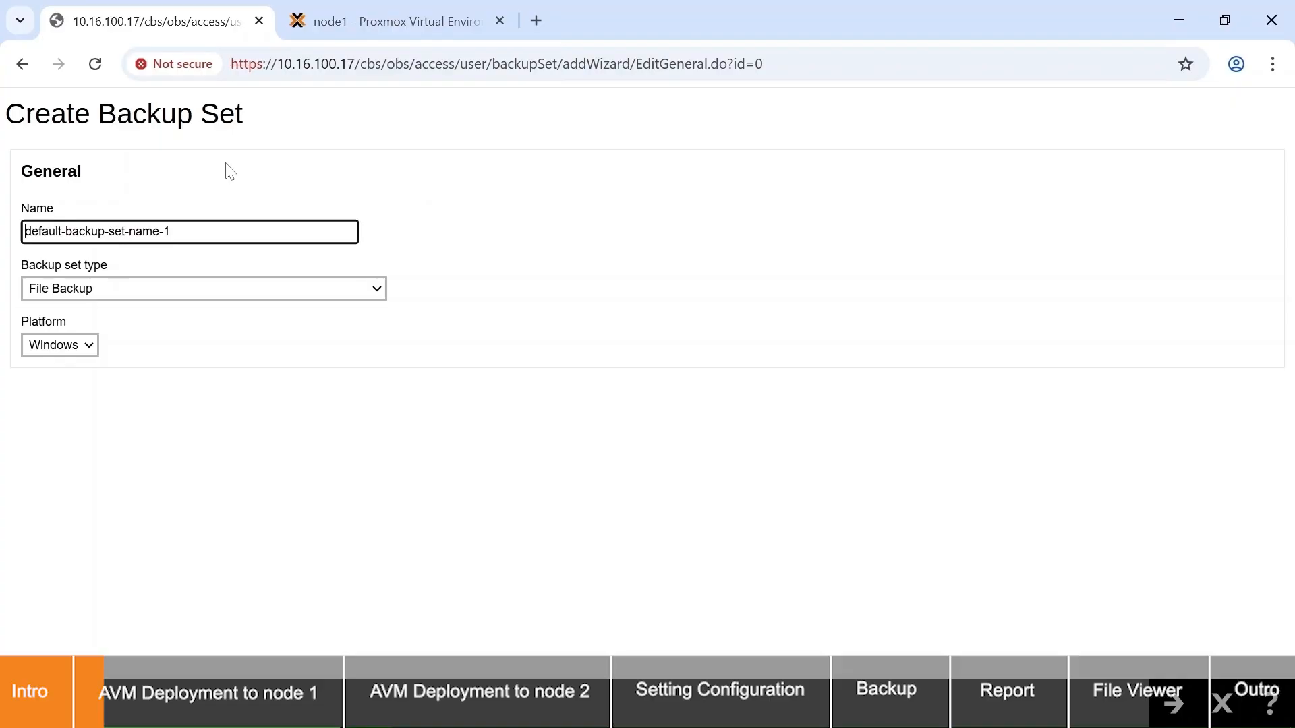
pyautogui.click(240, 288)
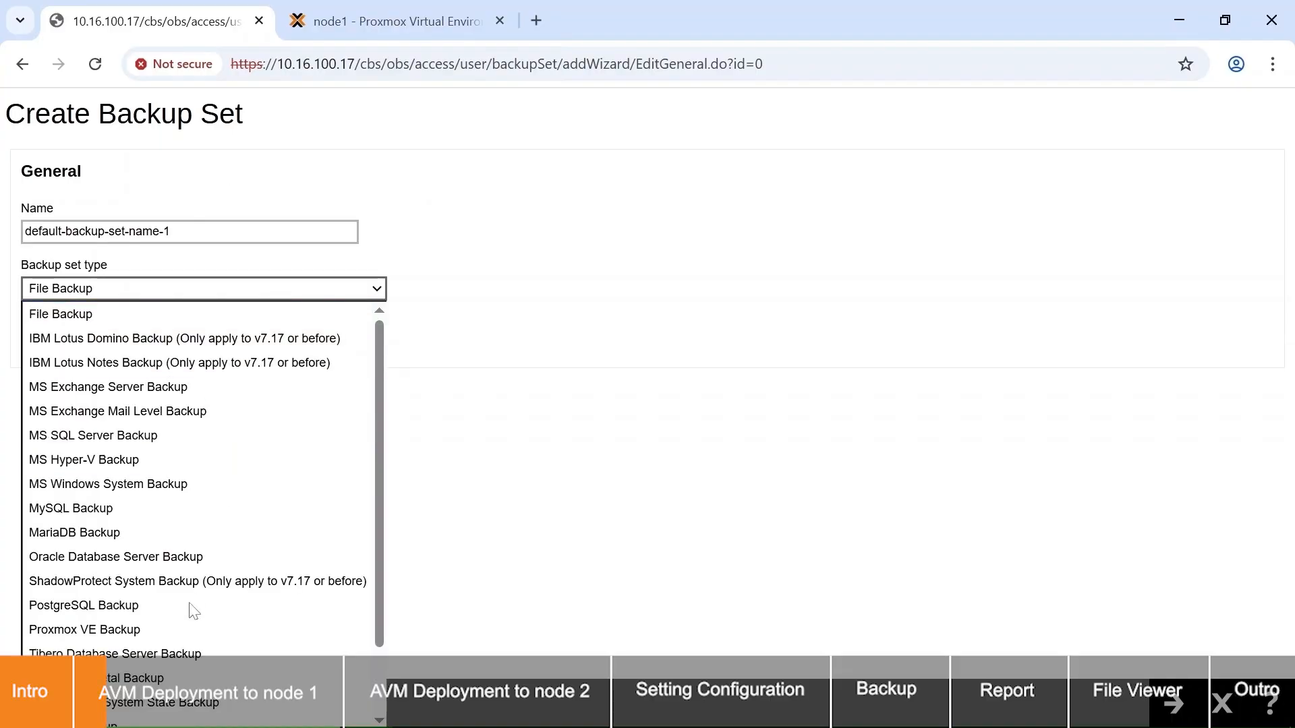
pyautogui.click(185, 626)
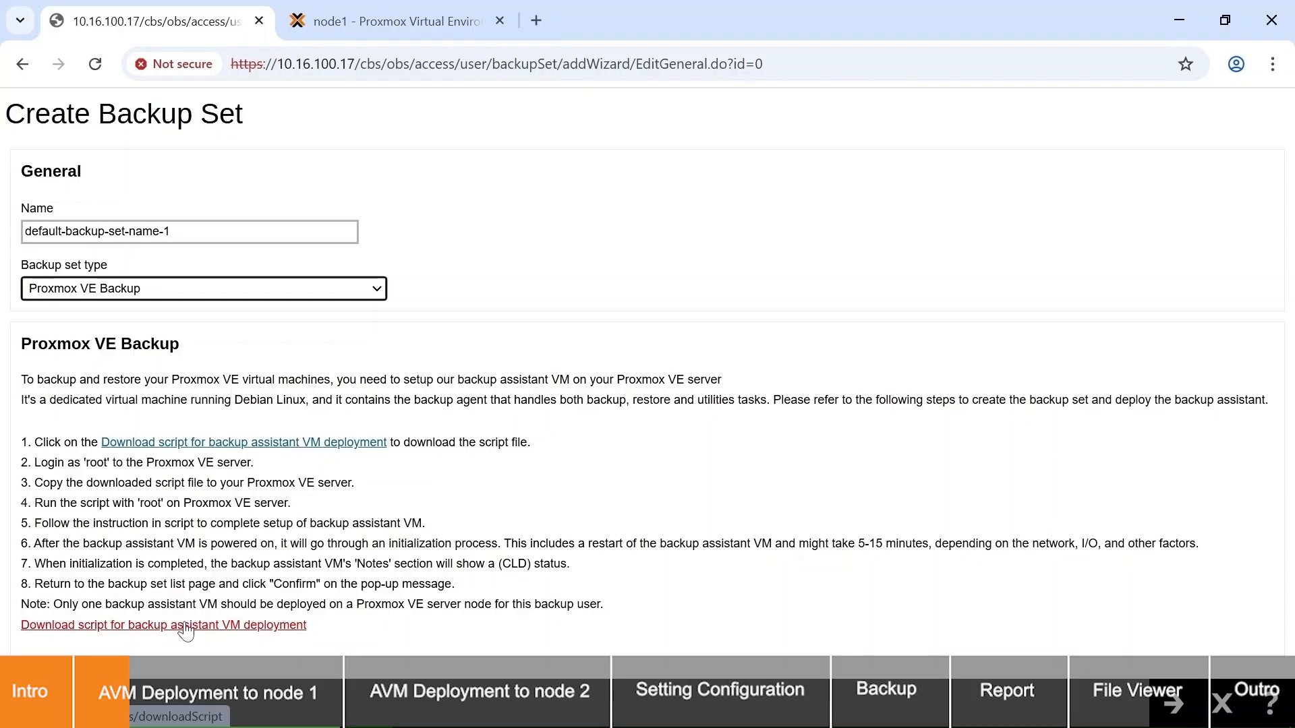
pyautogui.click(227, 626)
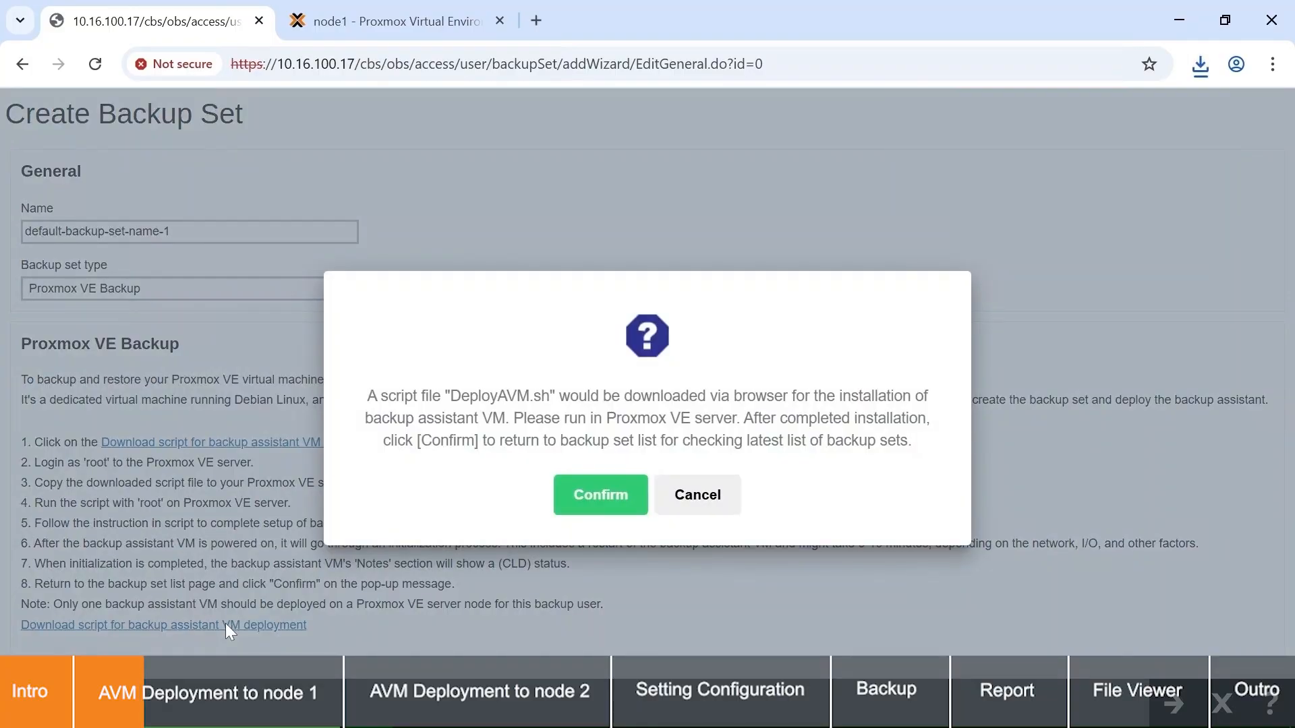
# Step: Switch to WinSCP, connect over SFTP to 10.16.30.131 as root with the account password, and upload DeployAVM.sh to /root
pyautogui.hotkey('alt', 'Tab')
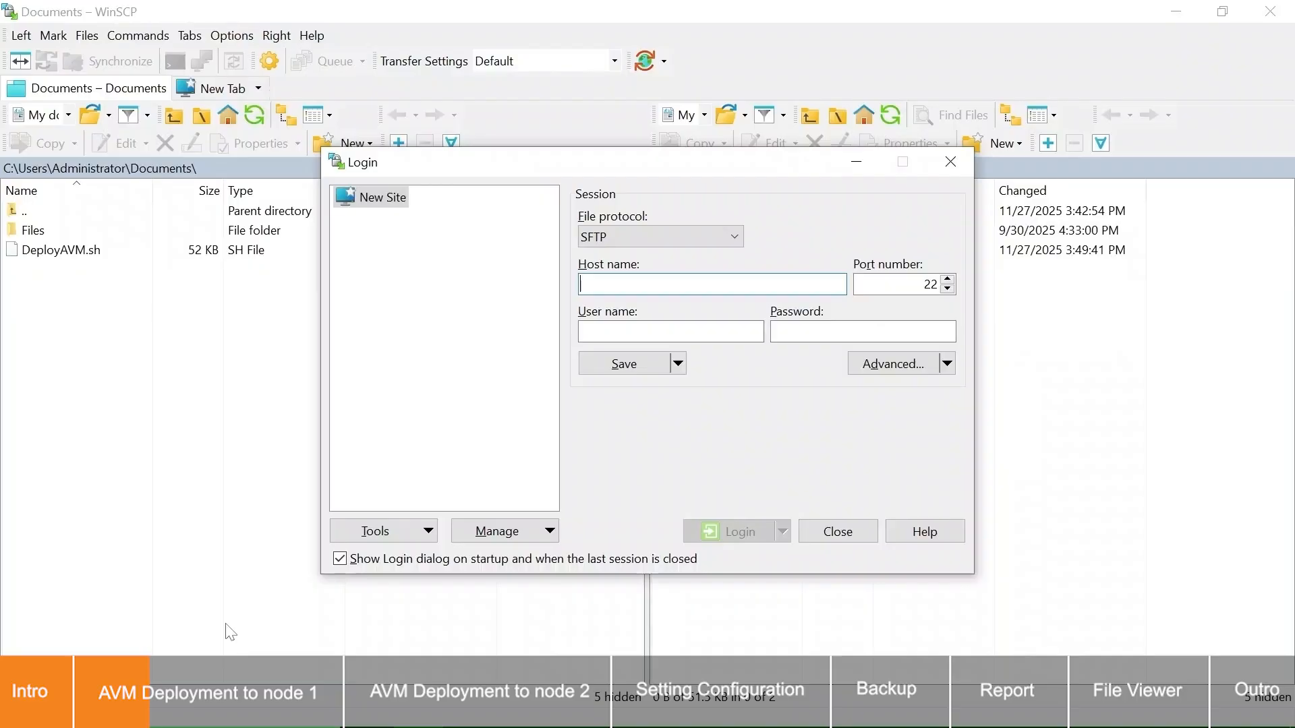
pyautogui.write('10.16.30.131')
pyautogui.press('Tab')
pyautogui.press('Tab')
pyautogui.write('root')
pyautogui.press('Tab')
pyautogui.write('************')
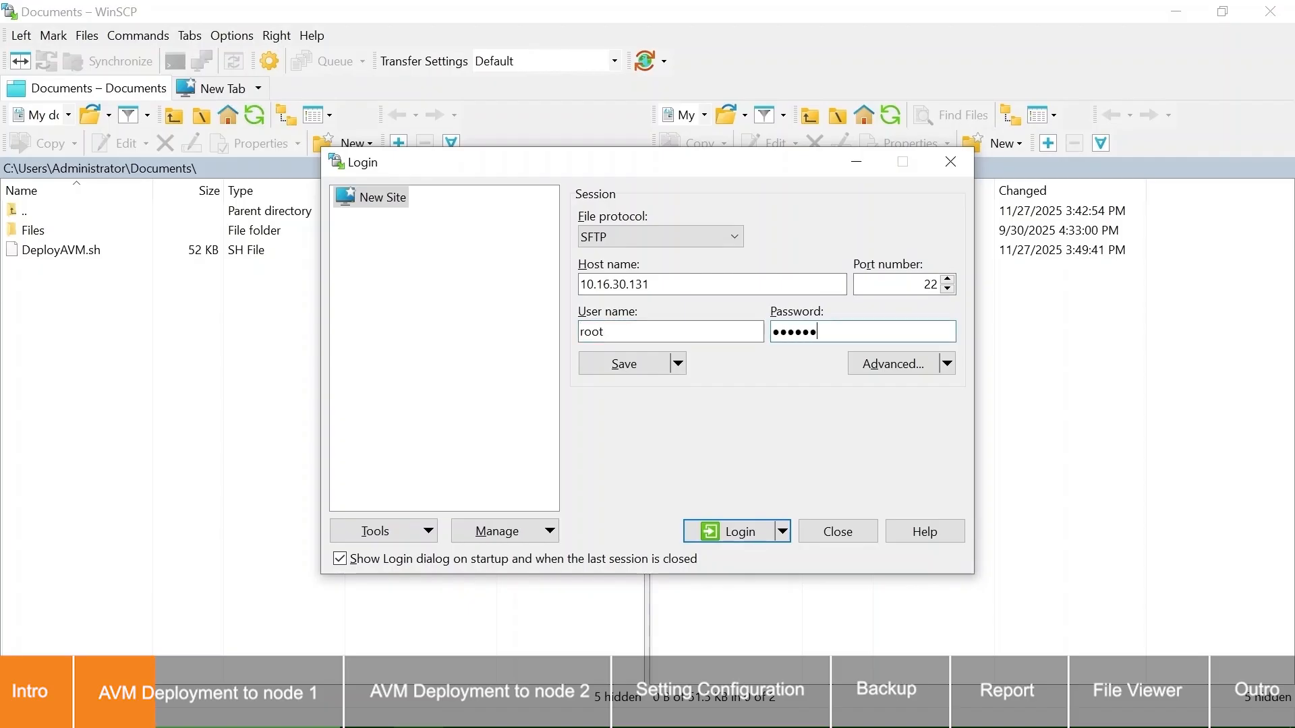
pyautogui.press('Return')
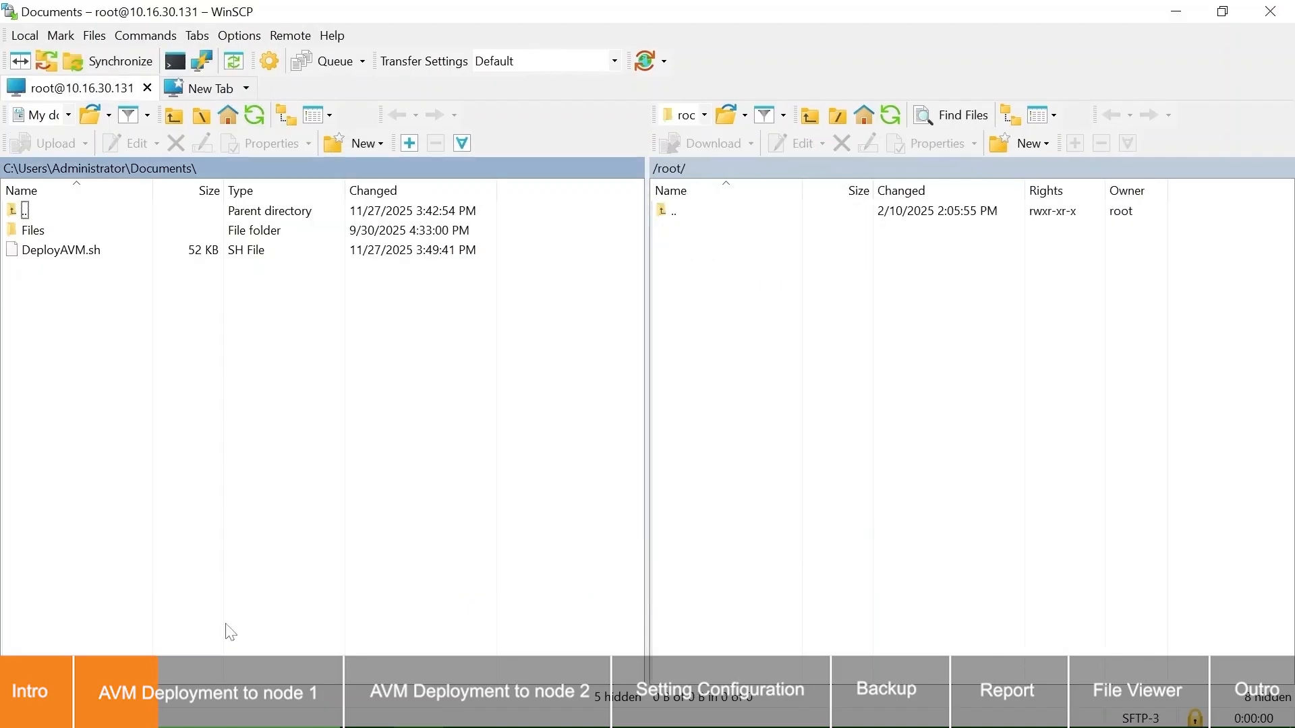
pyautogui.click(114, 247)
pyautogui.moveTo(122, 251); pyautogui.dragTo(743, 300)
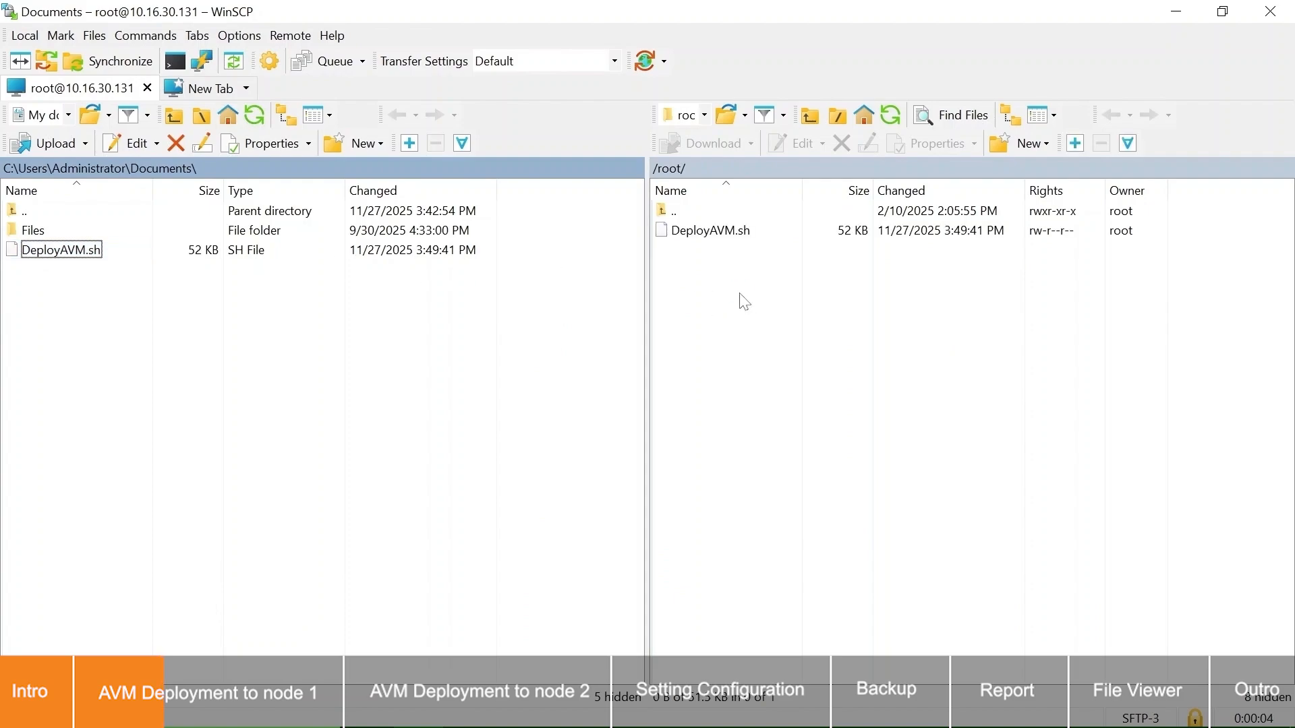
# Step: Switch to the Proxmox VE page in the browser and log in as root with the account password
pyautogui.hotkey('alt', 'Tab')
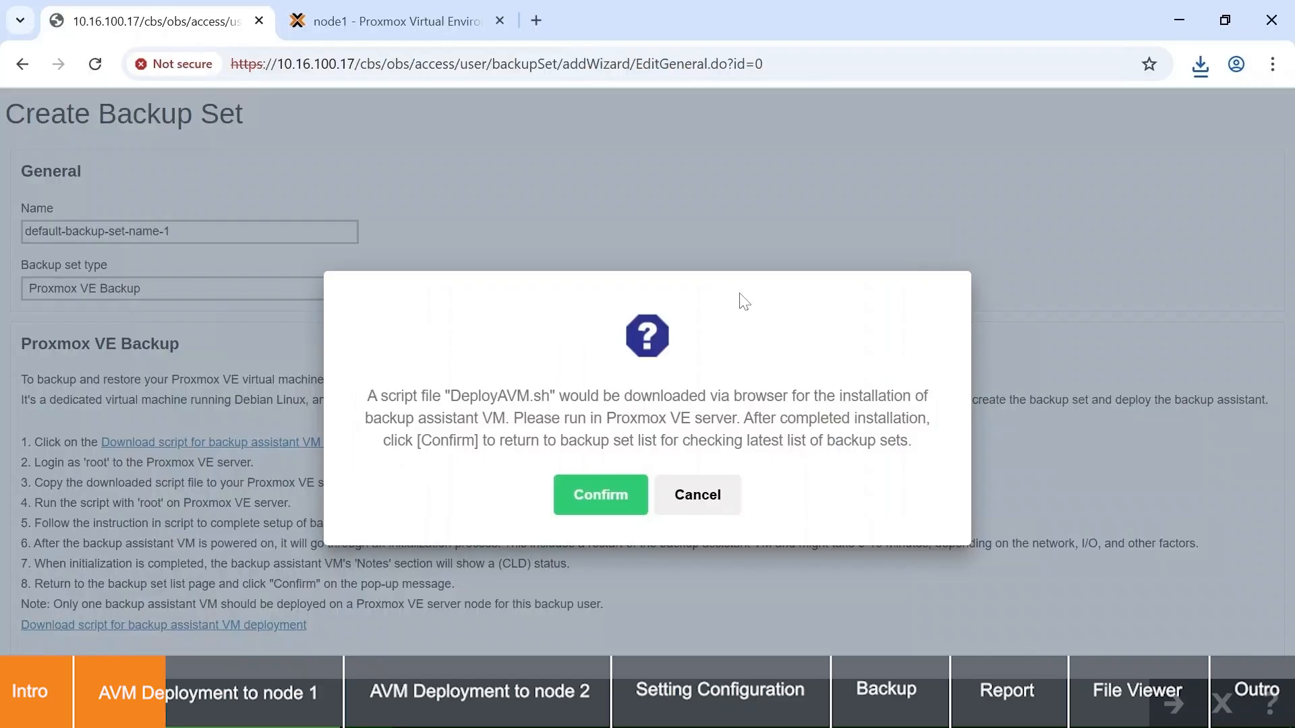
pyautogui.click(460, 30)
pyautogui.write('root')
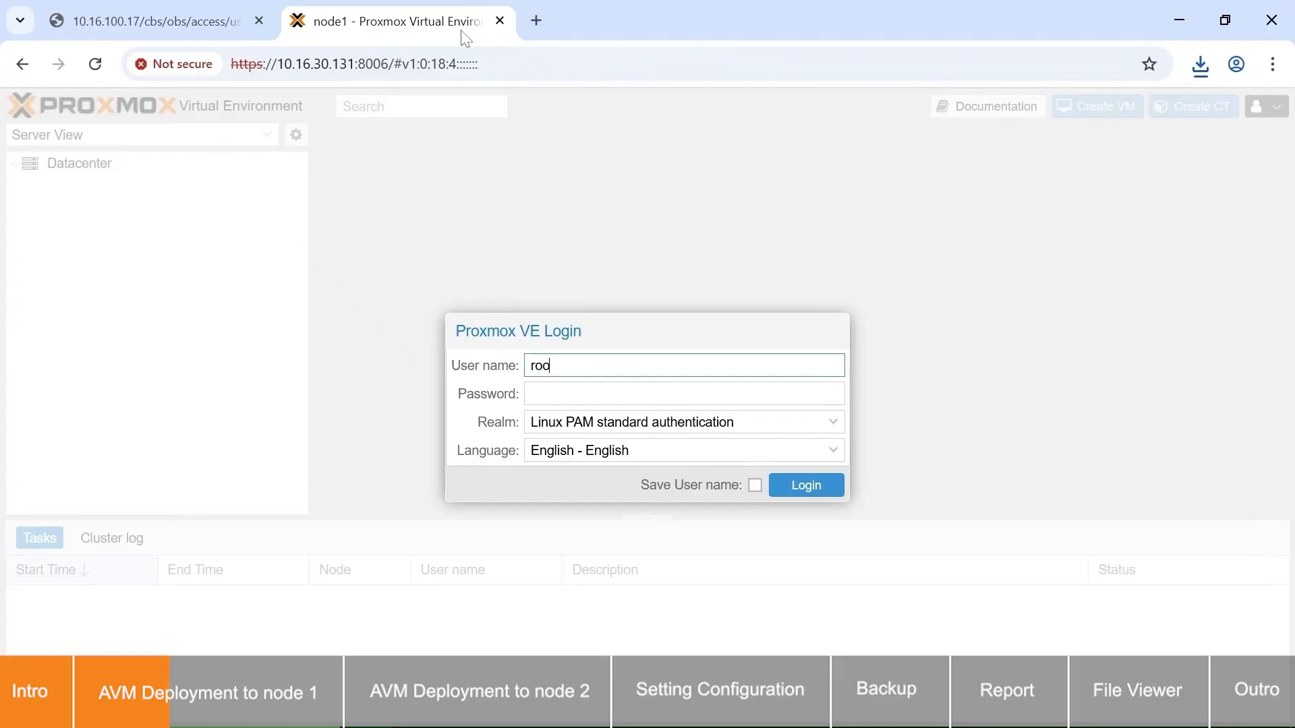
pyautogui.press('Tab')
pyautogui.write('password')
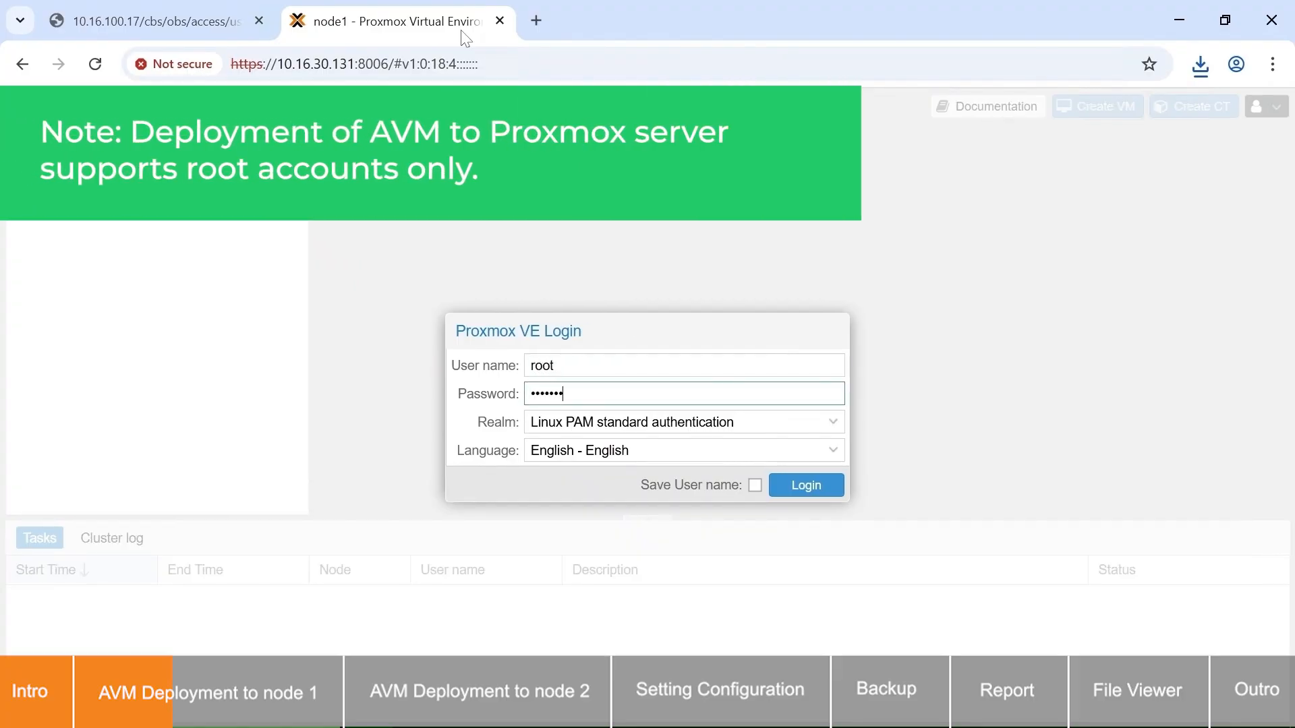
pyautogui.press('Return')
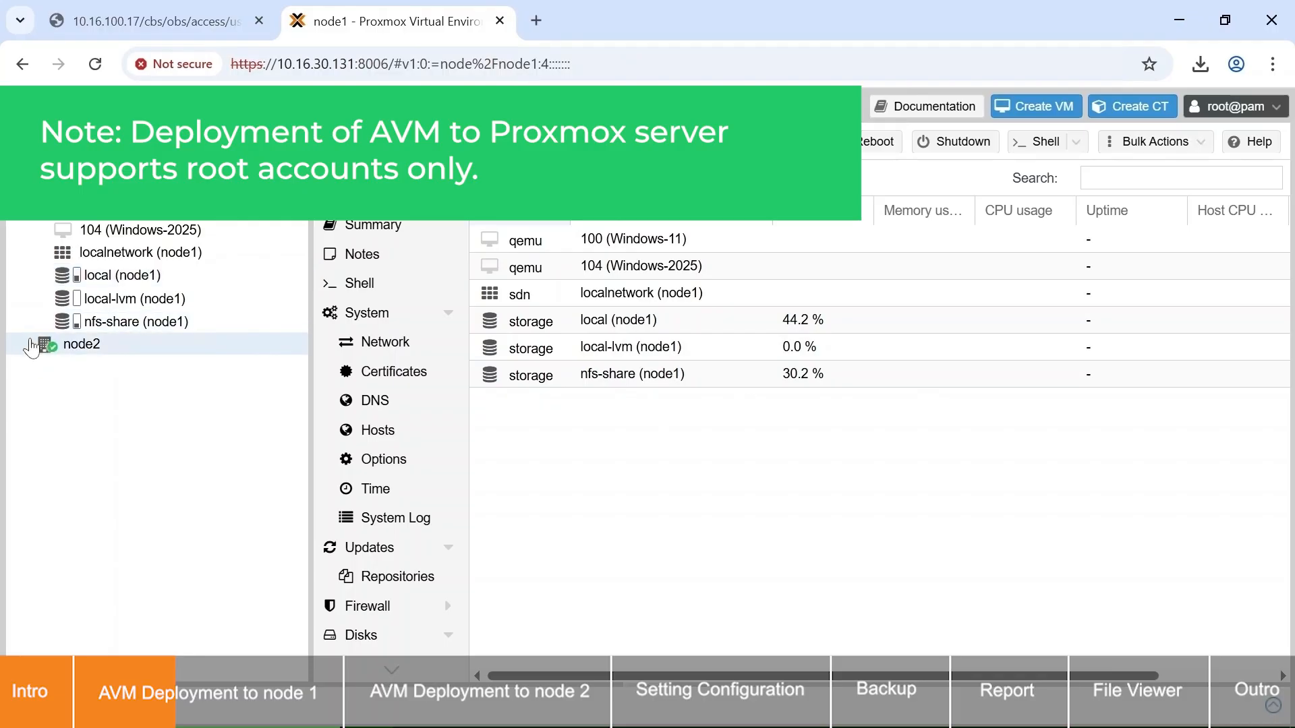
# Step: Expand node2 in the server tree and run "sh DeployAVM.sh" in the shell of node1
pyautogui.click(32, 345)
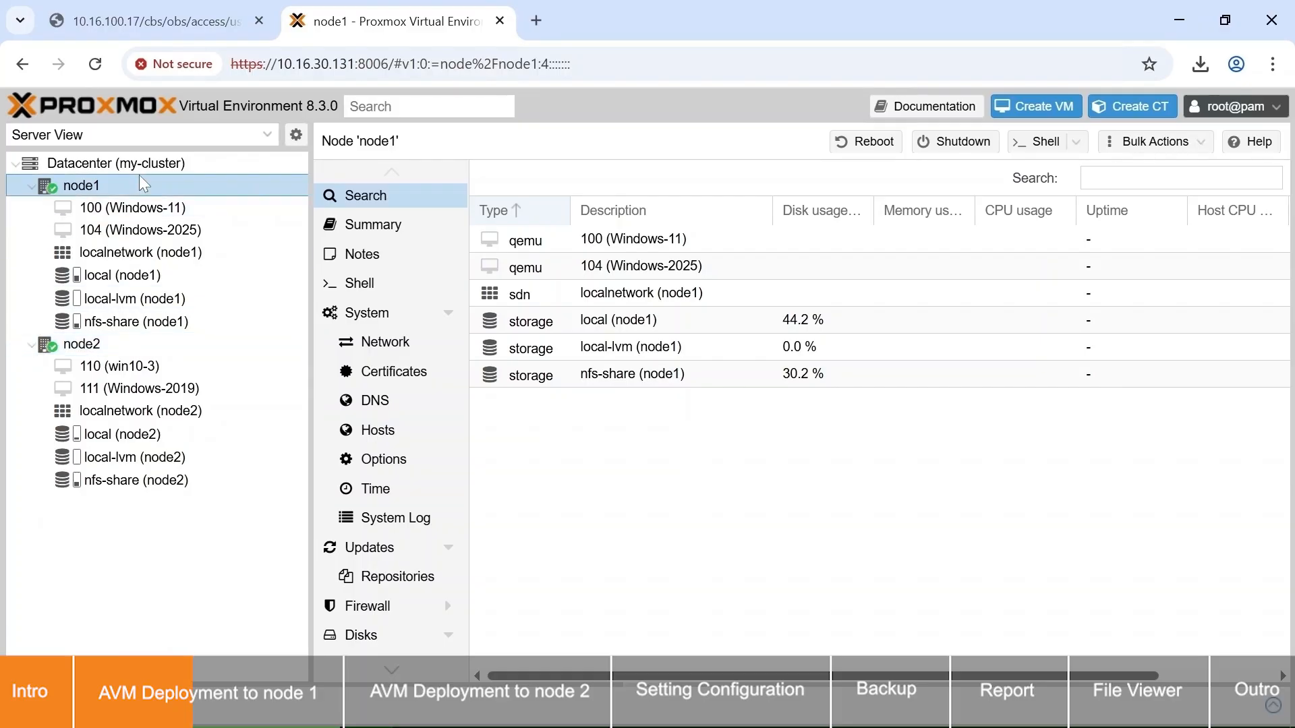
pyautogui.click(425, 288)
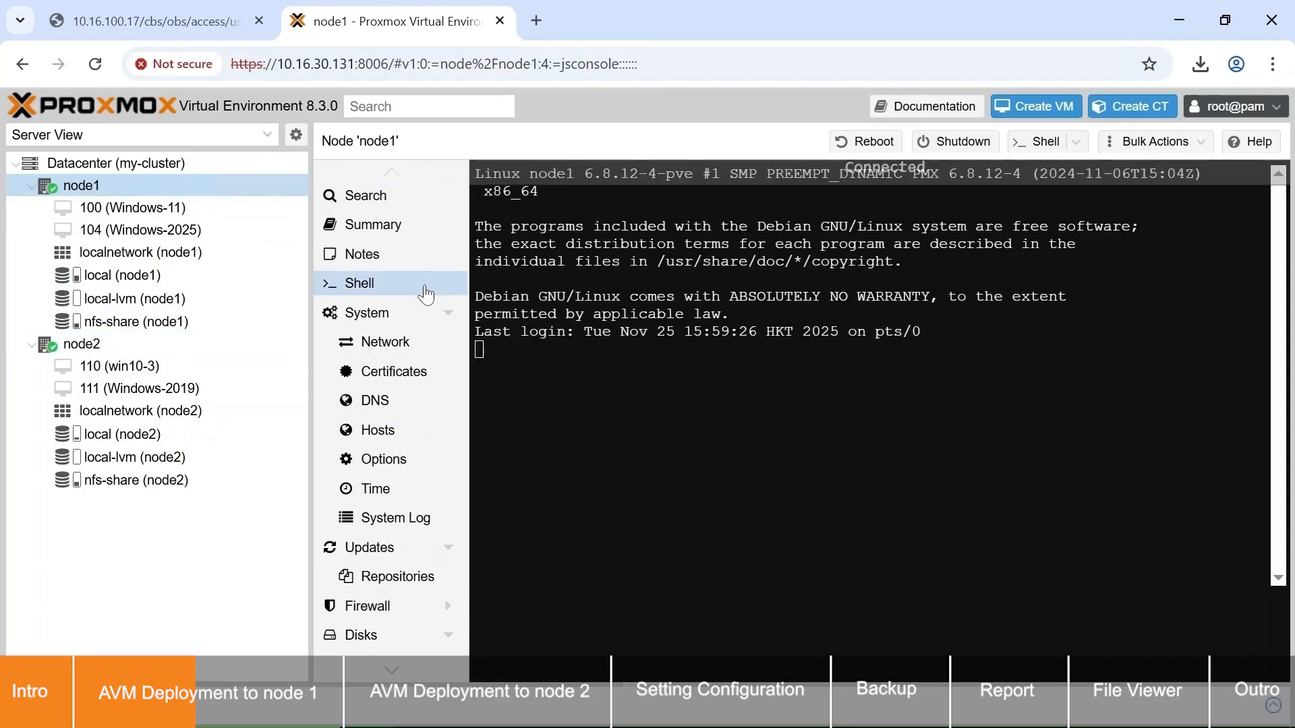
pyautogui.write('sh DeployAVM.sh')
pyautogui.press('Return')
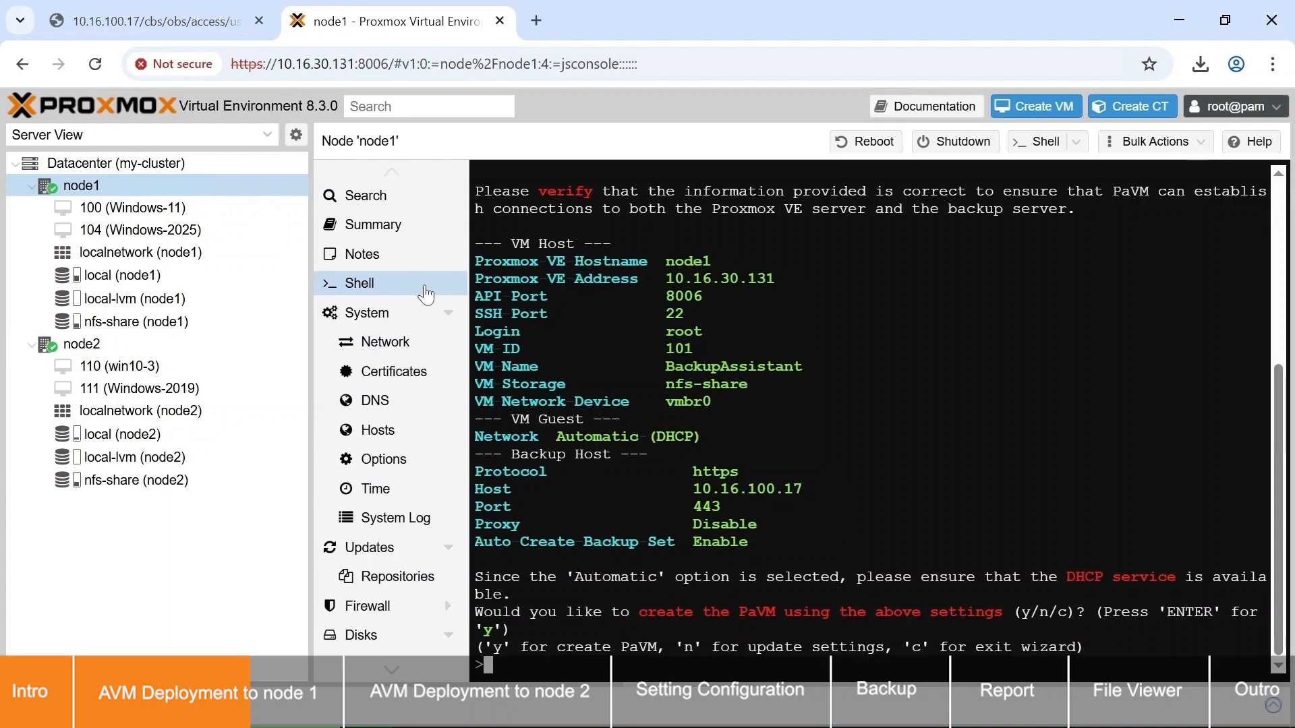
# Step: Create the backup assistant VM on node1 using the listed settings, entering the Proxmox host's root password
pyautogui.press('Return')
pyautogui.write('********')
pyautogui.press('Return')
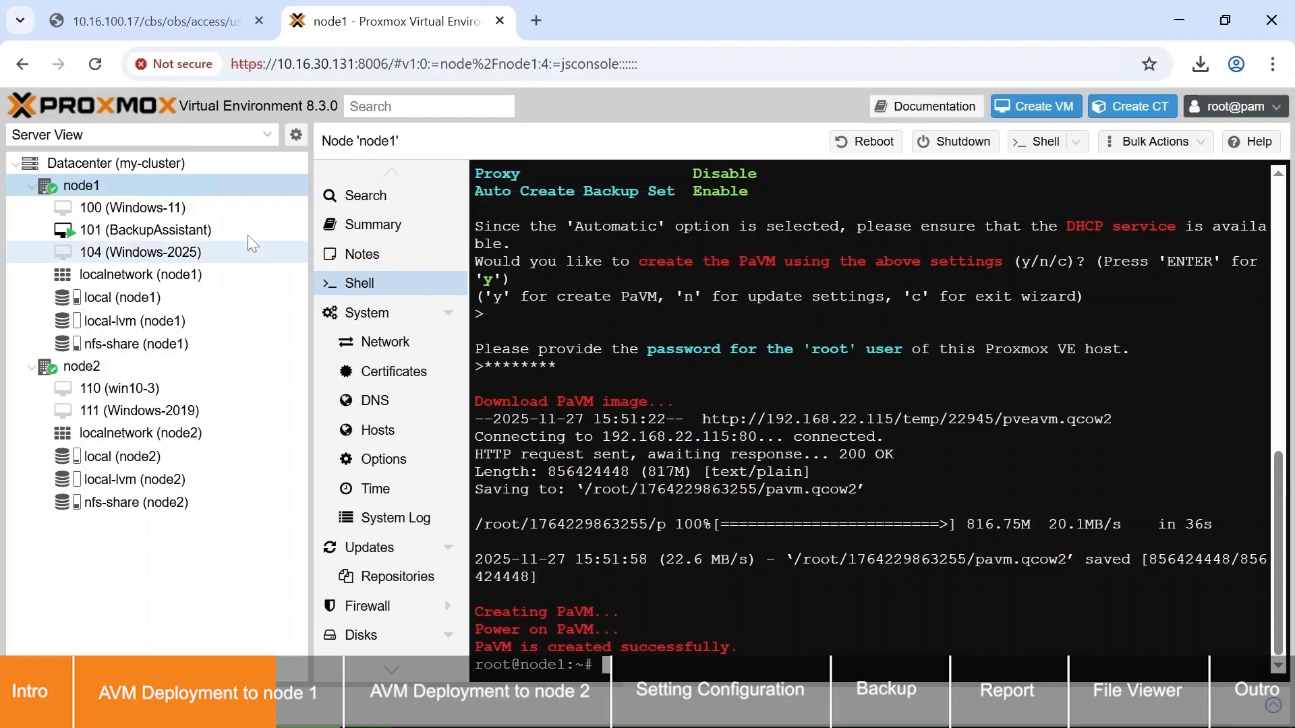
# Step: Check the notes of VM 101 (BackupAssistant) on node1 for its initialization status
pyautogui.click(228, 236)
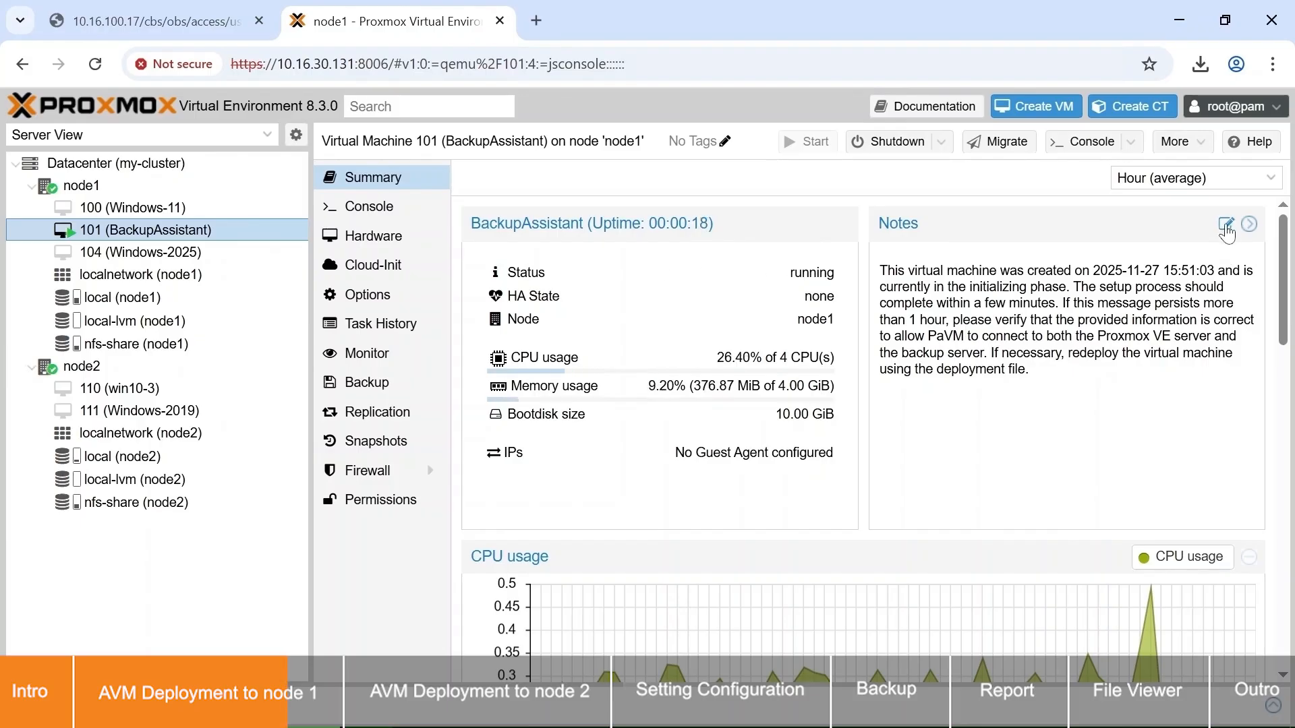
pyautogui.click(1226, 225)
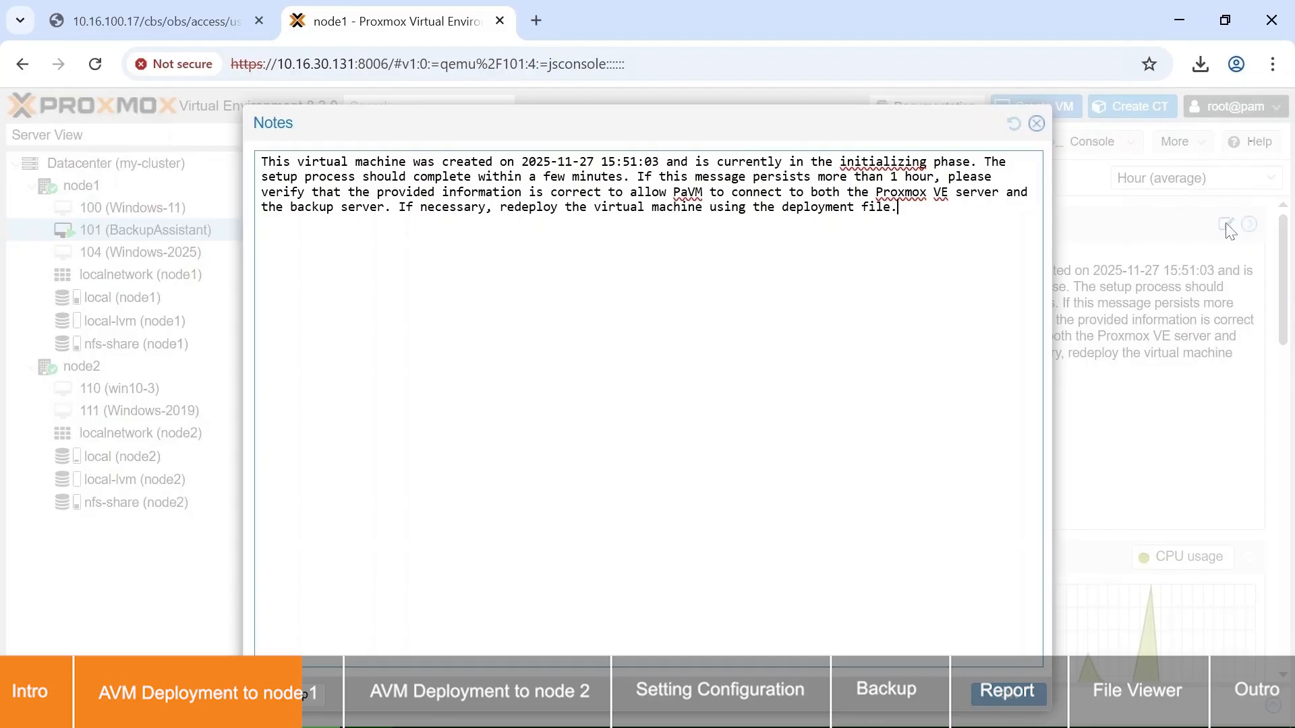
pyautogui.click(1037, 123)
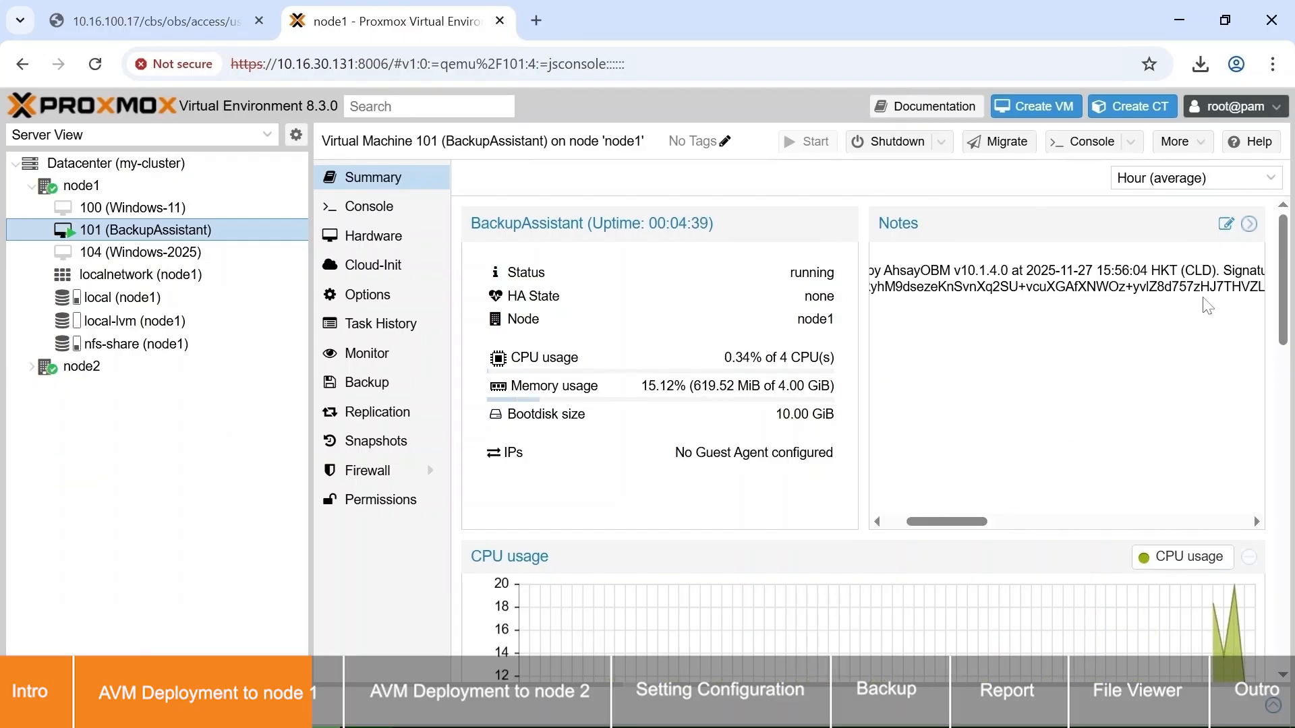
pyautogui.click(1227, 224)
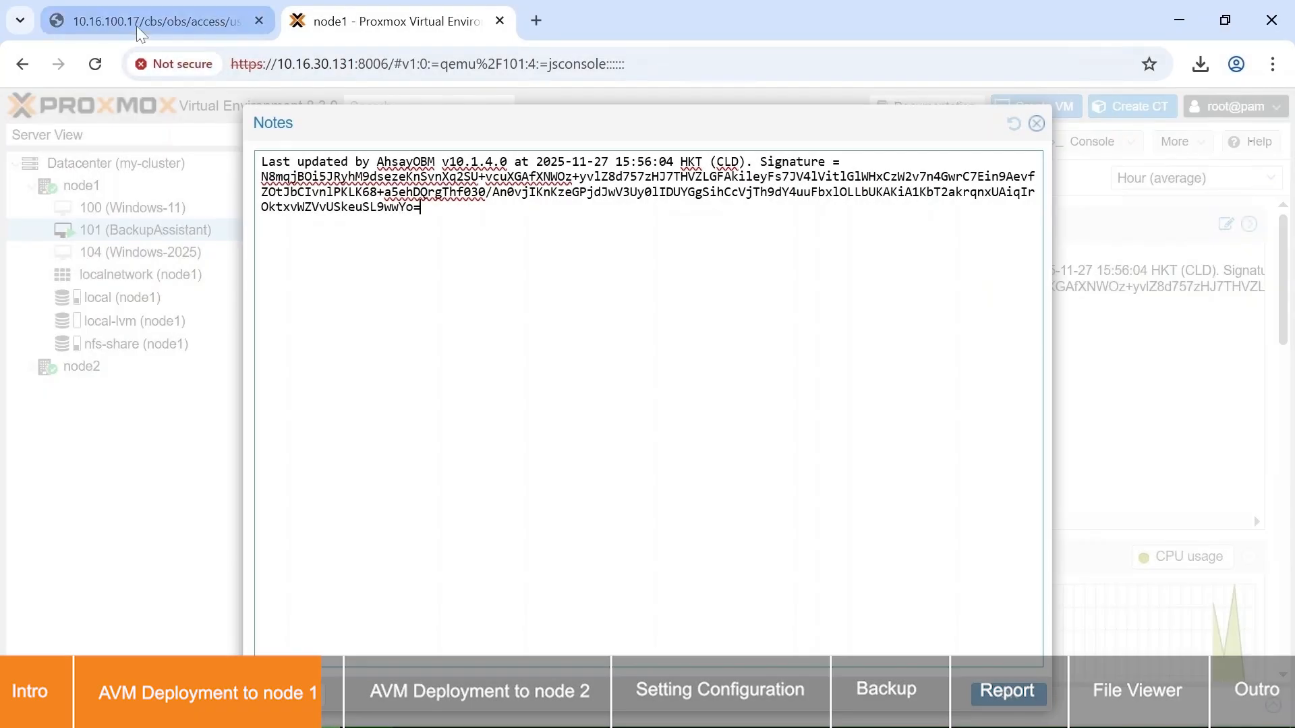
# Step: Return to the AhsayCBS page, confirm the completed script installation, and open the backup set default-backup-set-name-1
pyautogui.click(138, 27)
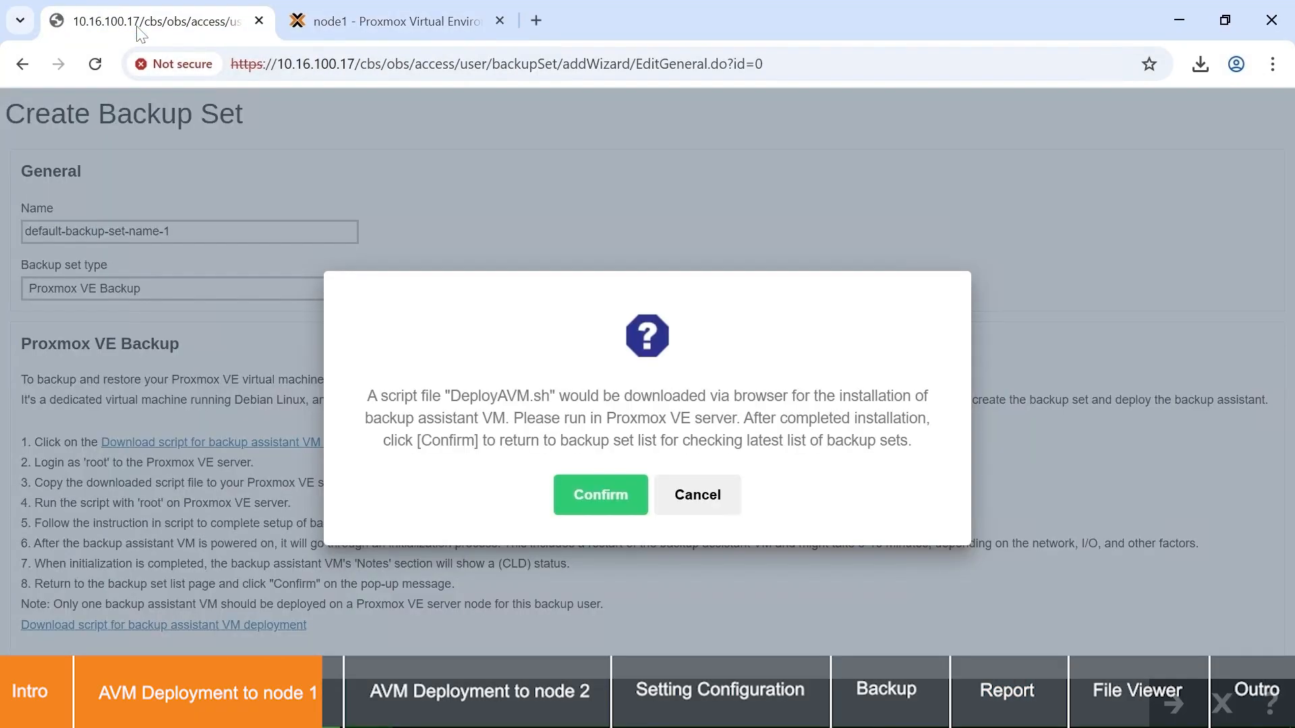
pyautogui.click(592, 495)
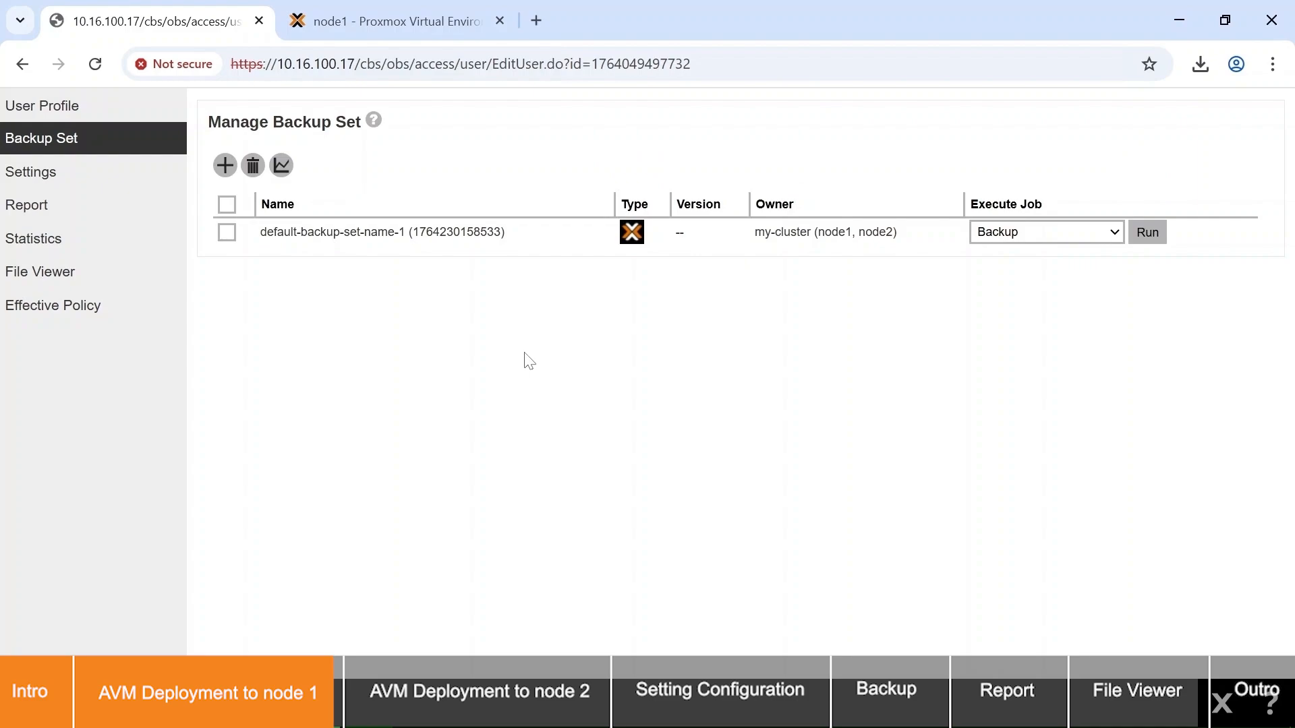
pyautogui.click(539, 239)
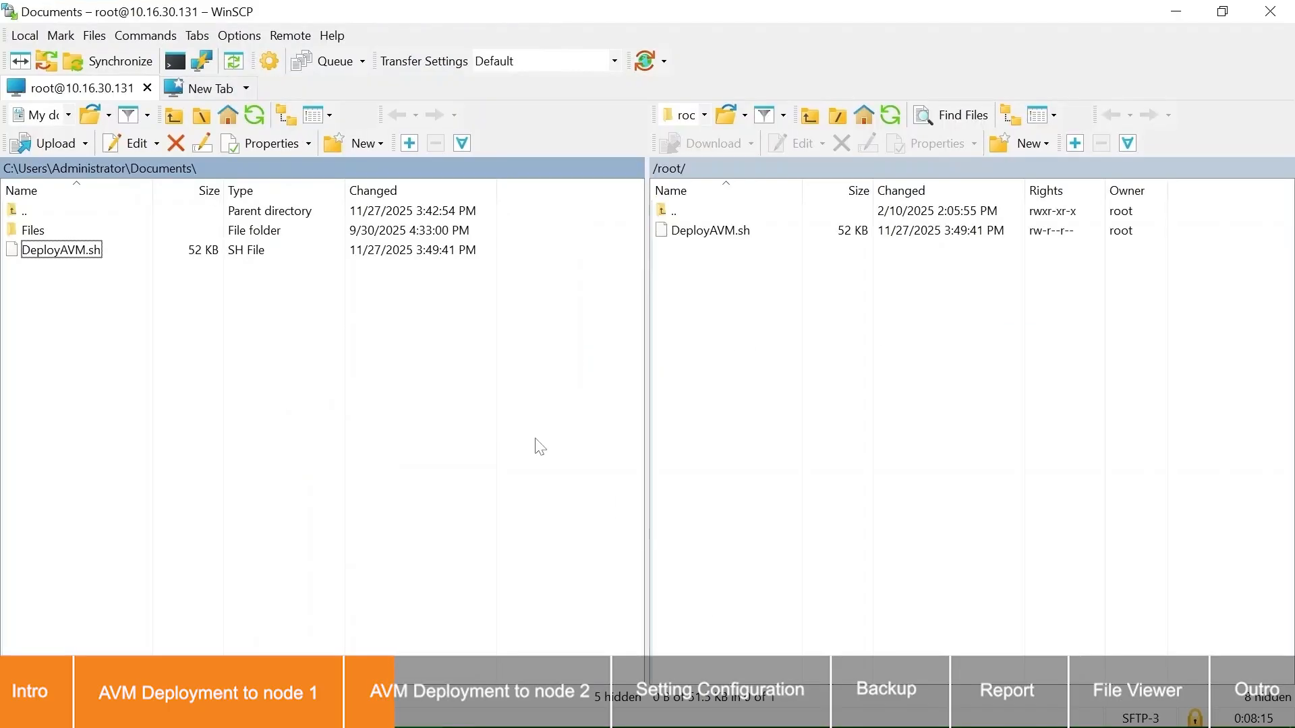
# Step: Open a second WinSCP session to 10.16.30.132 as root with the account password and upload DeployAVM.sh to /root
pyautogui.click(222, 92)
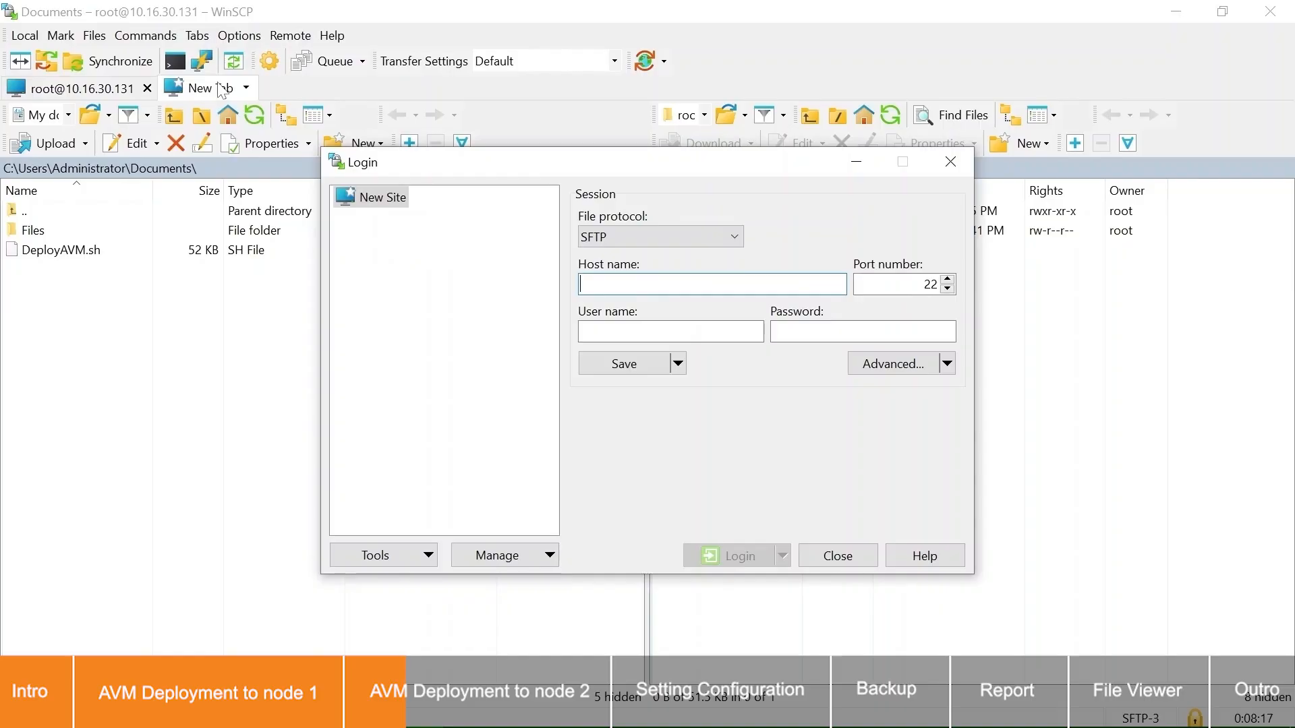
pyautogui.write('10.16.30.132')
pyautogui.press('Tab')
pyautogui.press('Tab')
pyautogui.write('root')
pyautogui.press('Tab')
pyautogui.write('•••••••••')
pyautogui.press('Return')
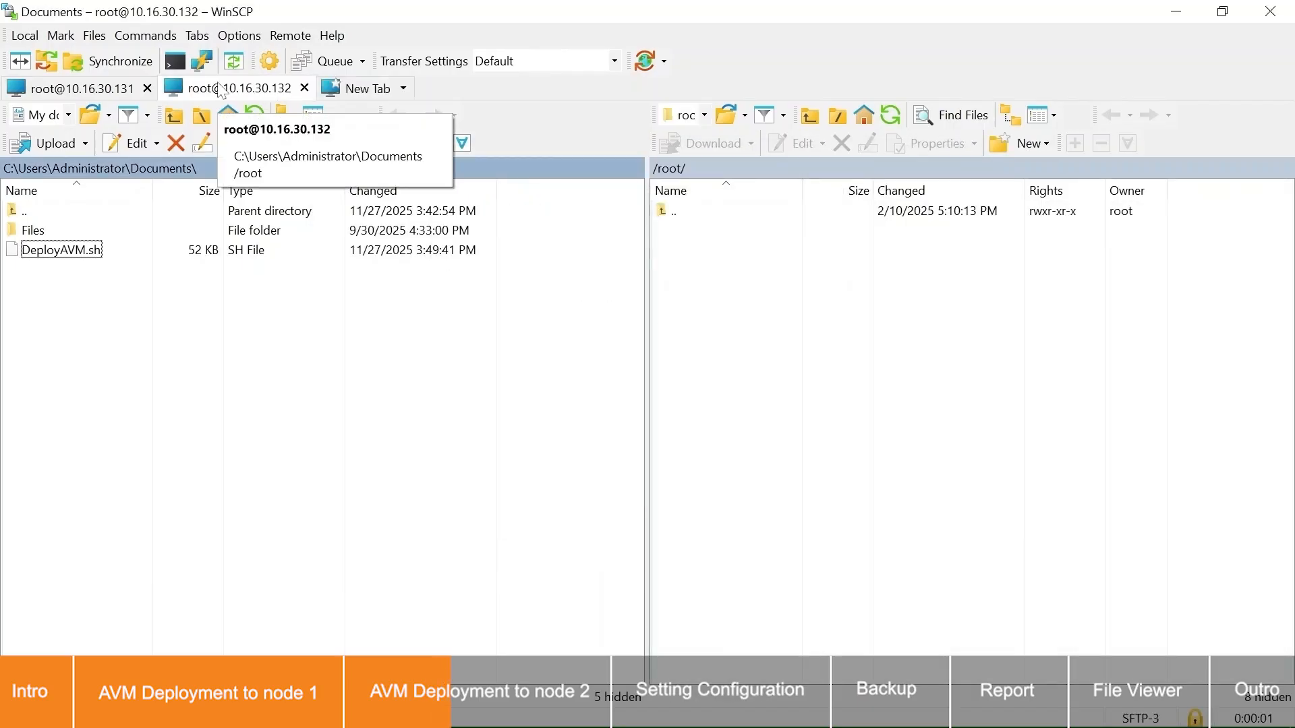
pyautogui.click(93, 251)
pyautogui.moveTo(114, 251); pyautogui.dragTo(801, 281)
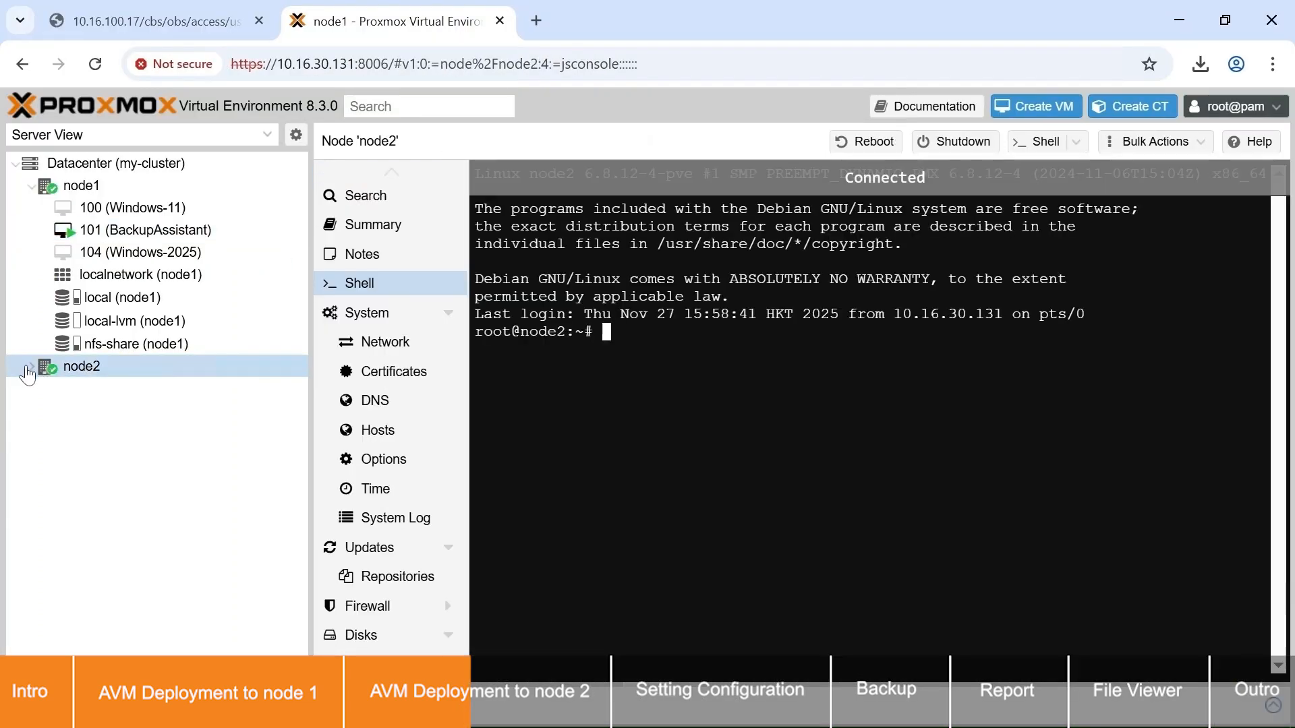
# Step: Switch to Proxmox VE and run "sh DeployAVM.sh" in the shell of node2
pyautogui.click(28, 367)
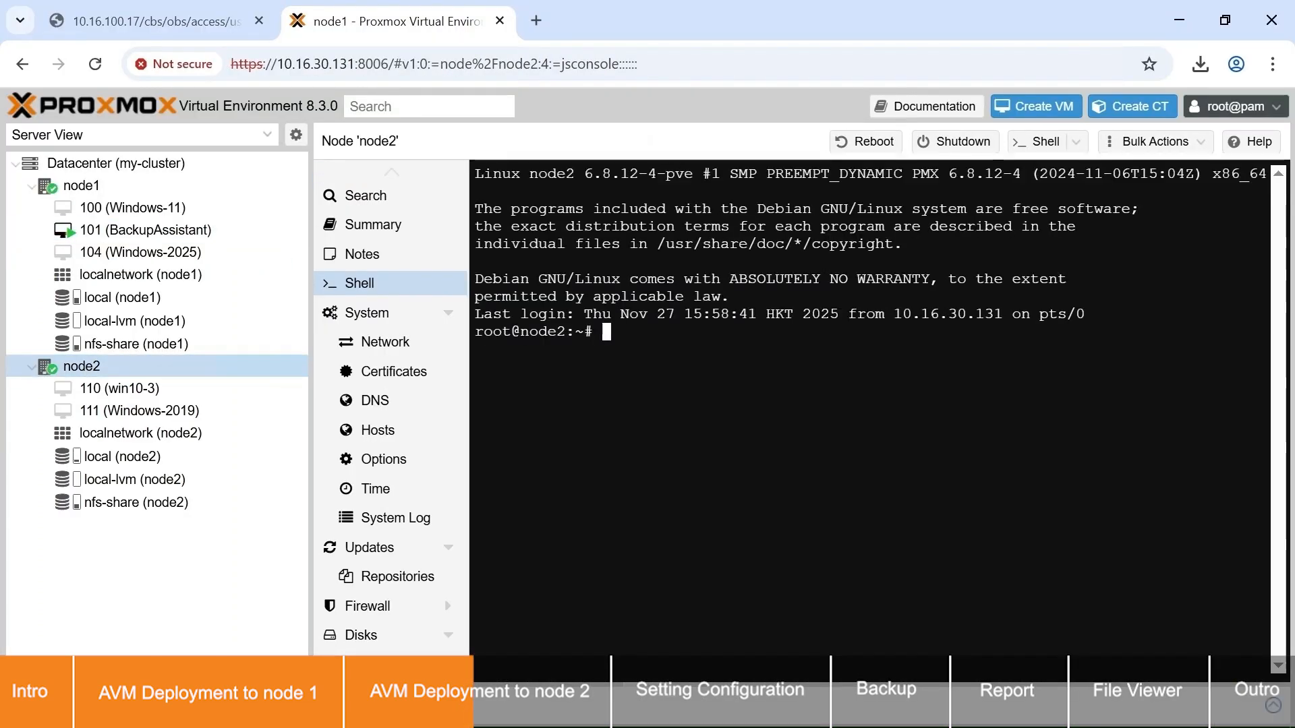
pyautogui.write('sh DeployAVM.sh')
pyautogui.press('Return')
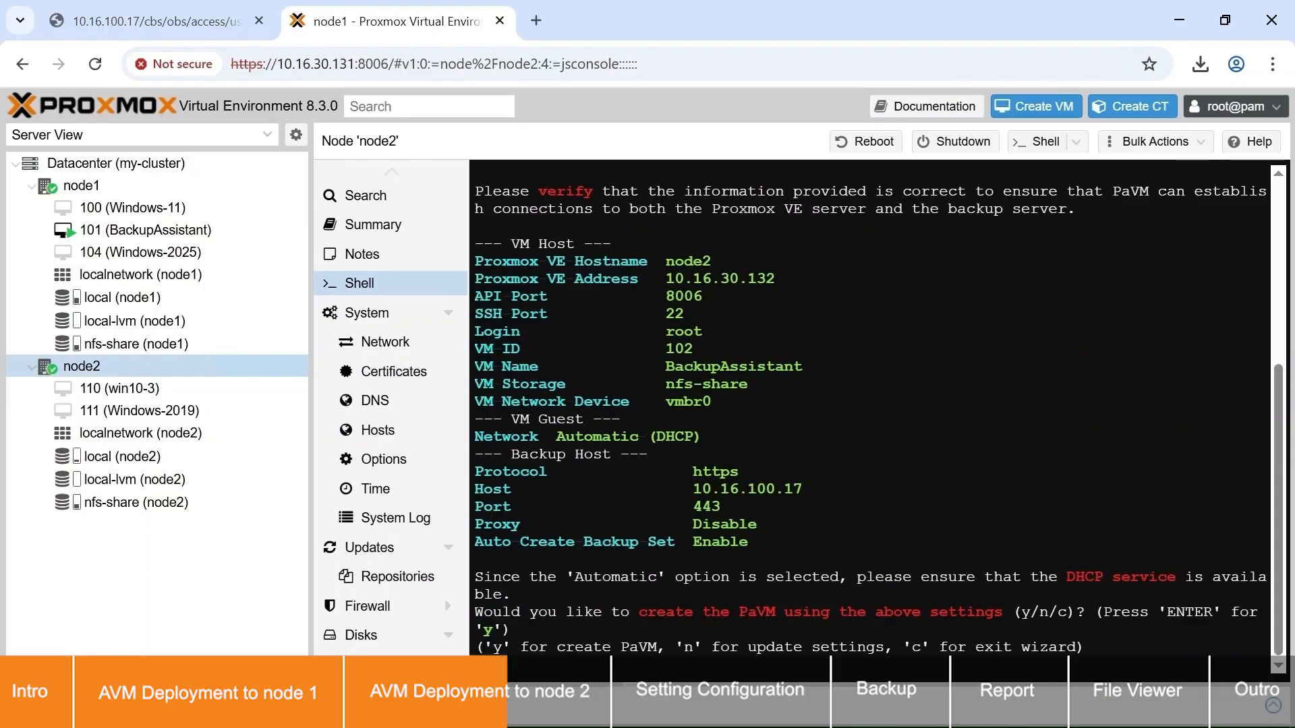
# Step: Create the backup assistant VM on node2 using the listed settings, entering the Proxmox host's root password
pyautogui.press('Return')
pyautogui.write('*****')
pyautogui.press('Return')
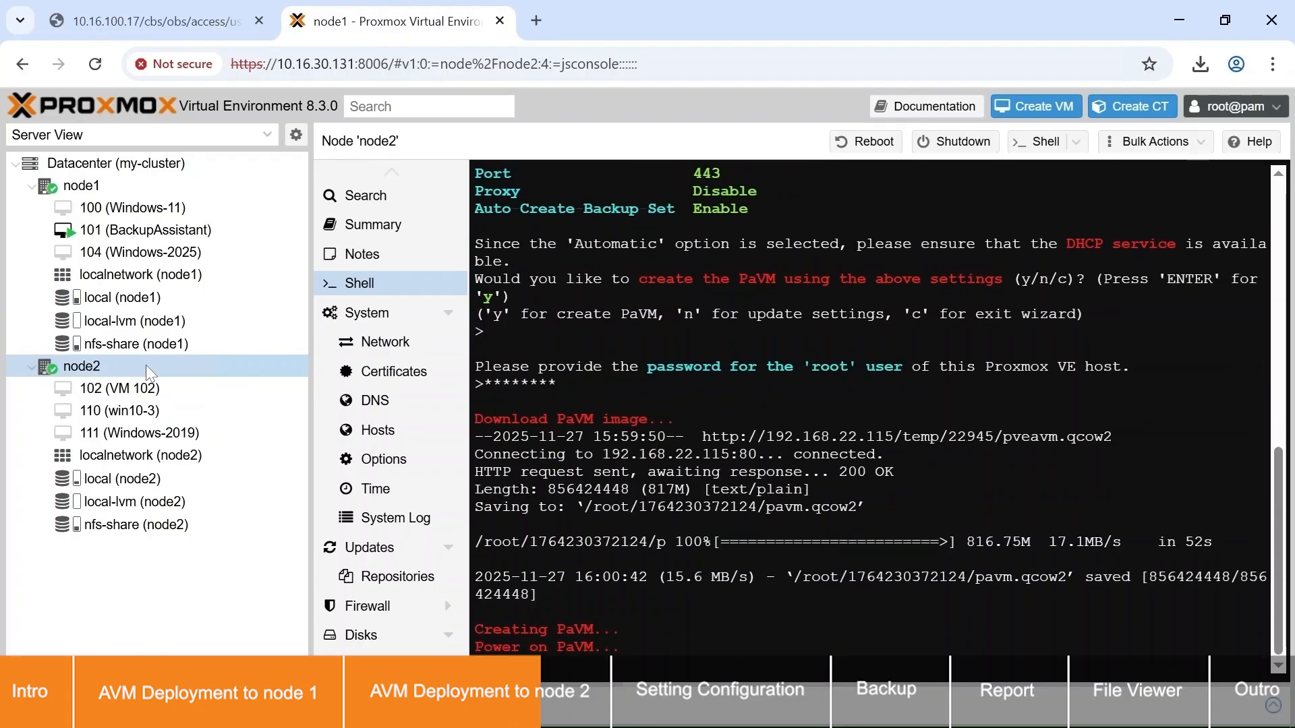
# Step: Check the notes of VM 102 (BackupAssistant) on node2 for its initialization status
pyautogui.click(222, 393)
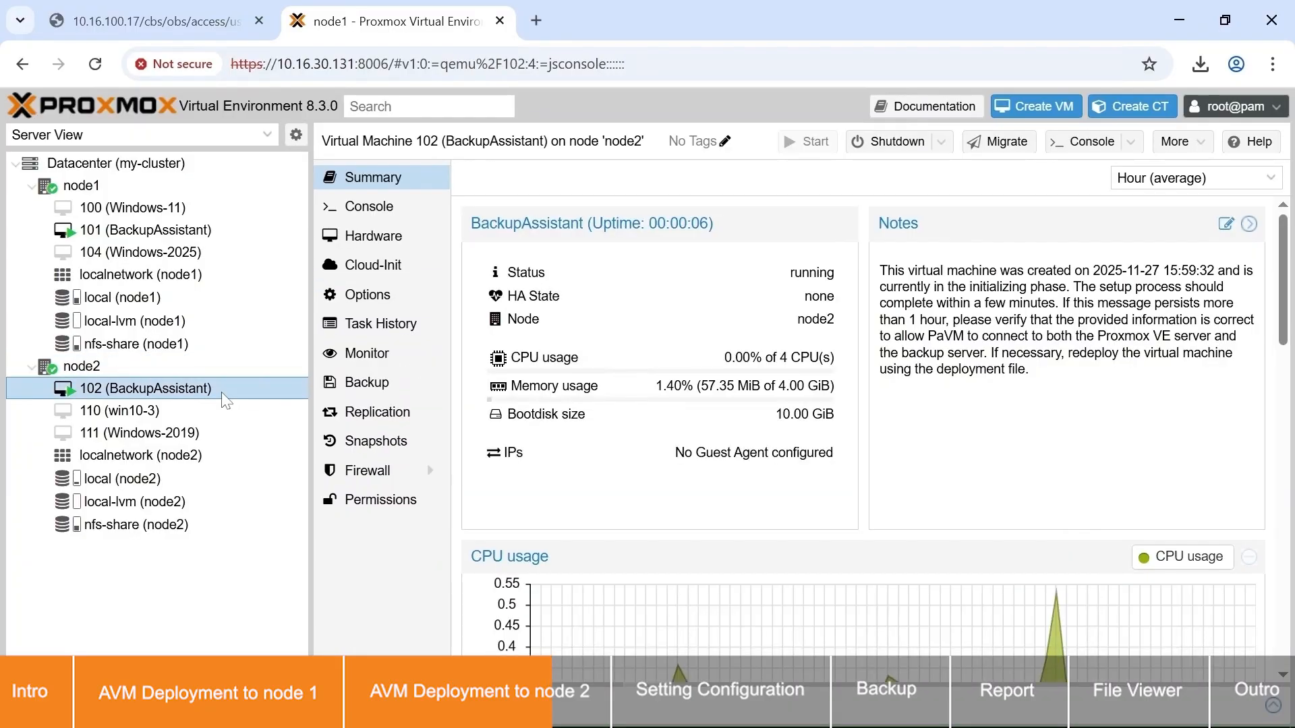
pyautogui.click(1225, 226)
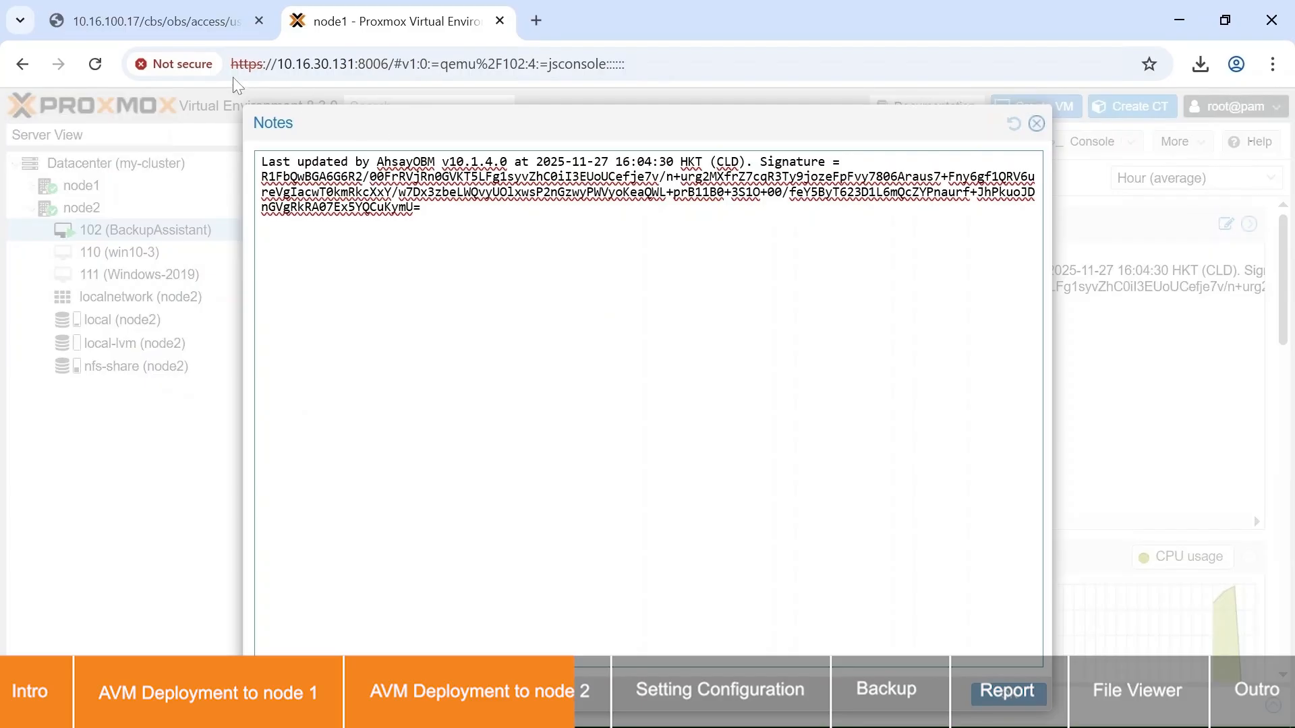
# Step: Reload the backup set's general settings in AhsayCBS and rename the backup set to "Proxmox Cluster"
pyautogui.click(149, 21)
pyautogui.click(98, 65)
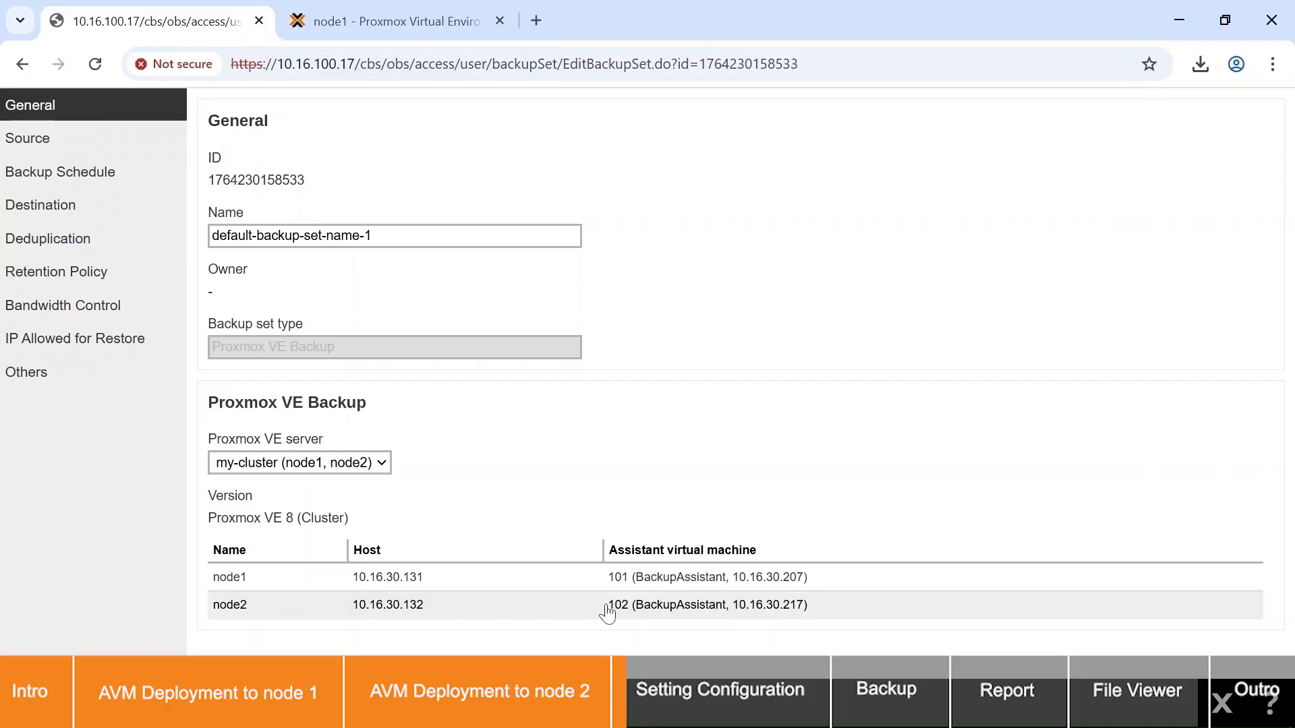
pyautogui.tripleClick(378, 236)
pyautogui.write('Proxmox Cluster')
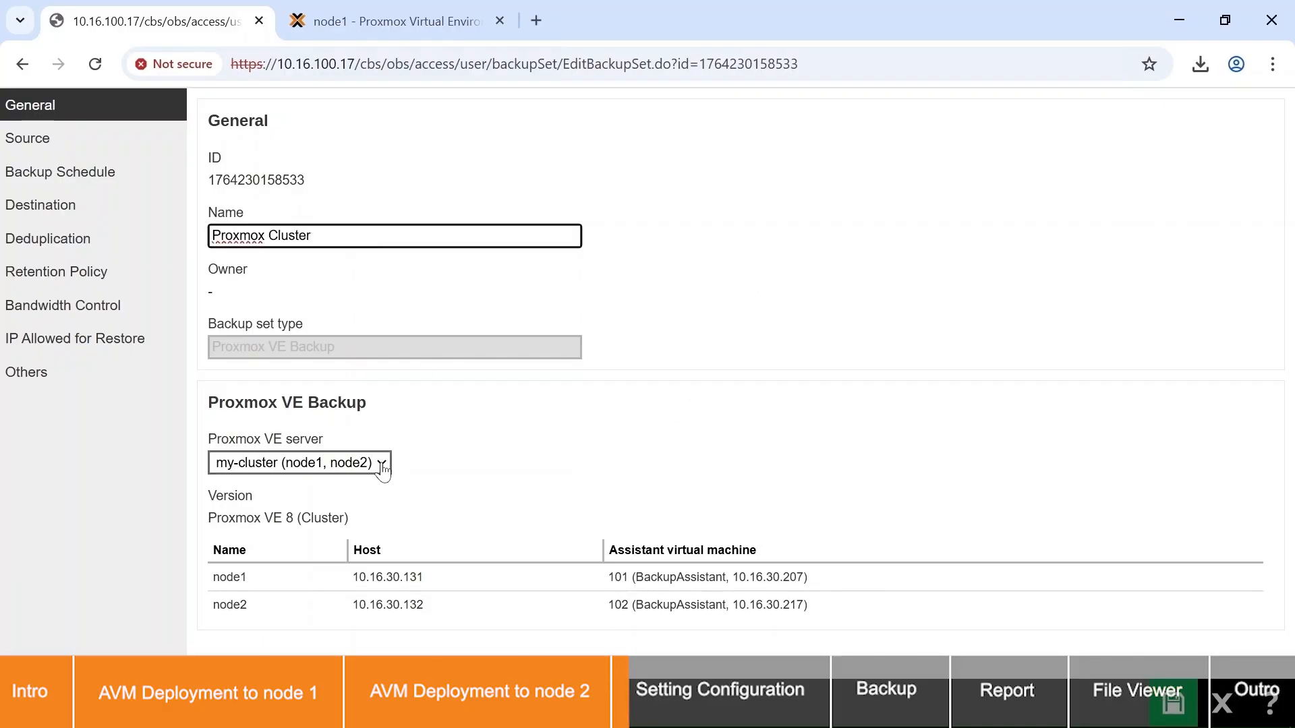
# Step: Examine the selectable Proxmox VE servers and the backup assistant VM's connection settings for node1, leaving them as they are
pyautogui.click(381, 464)
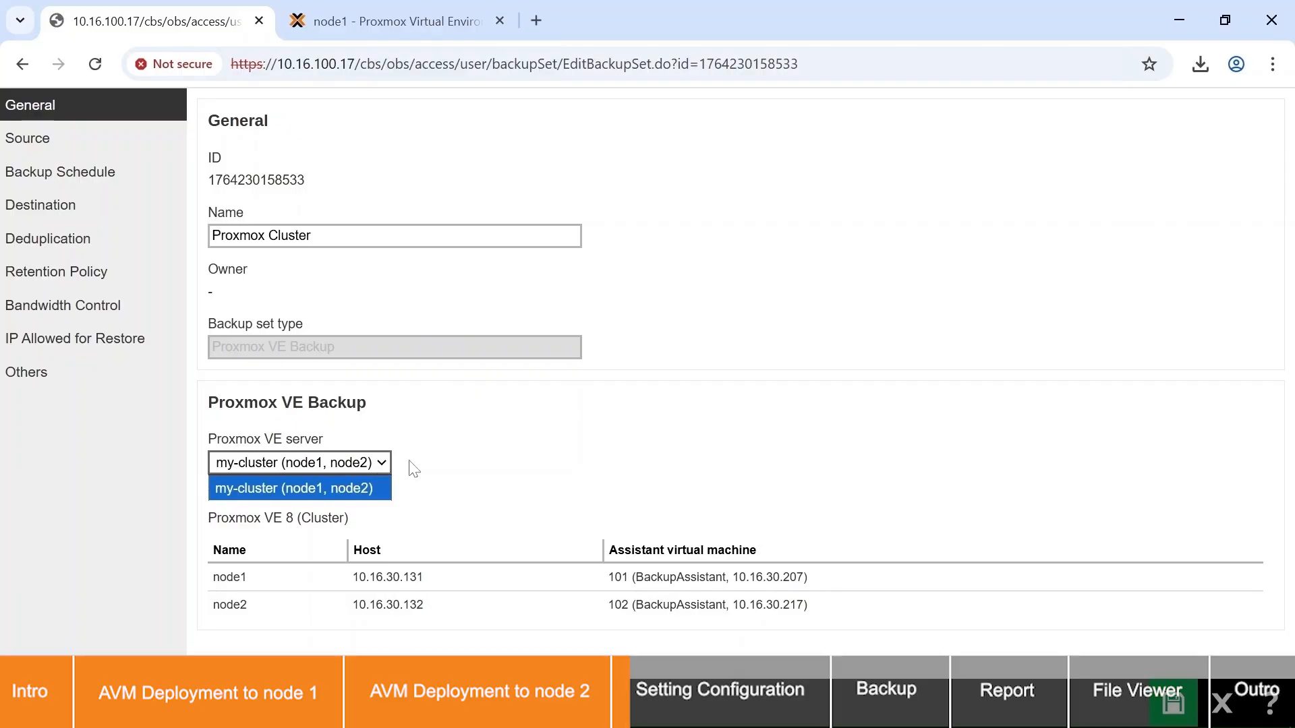
pyautogui.click(434, 470)
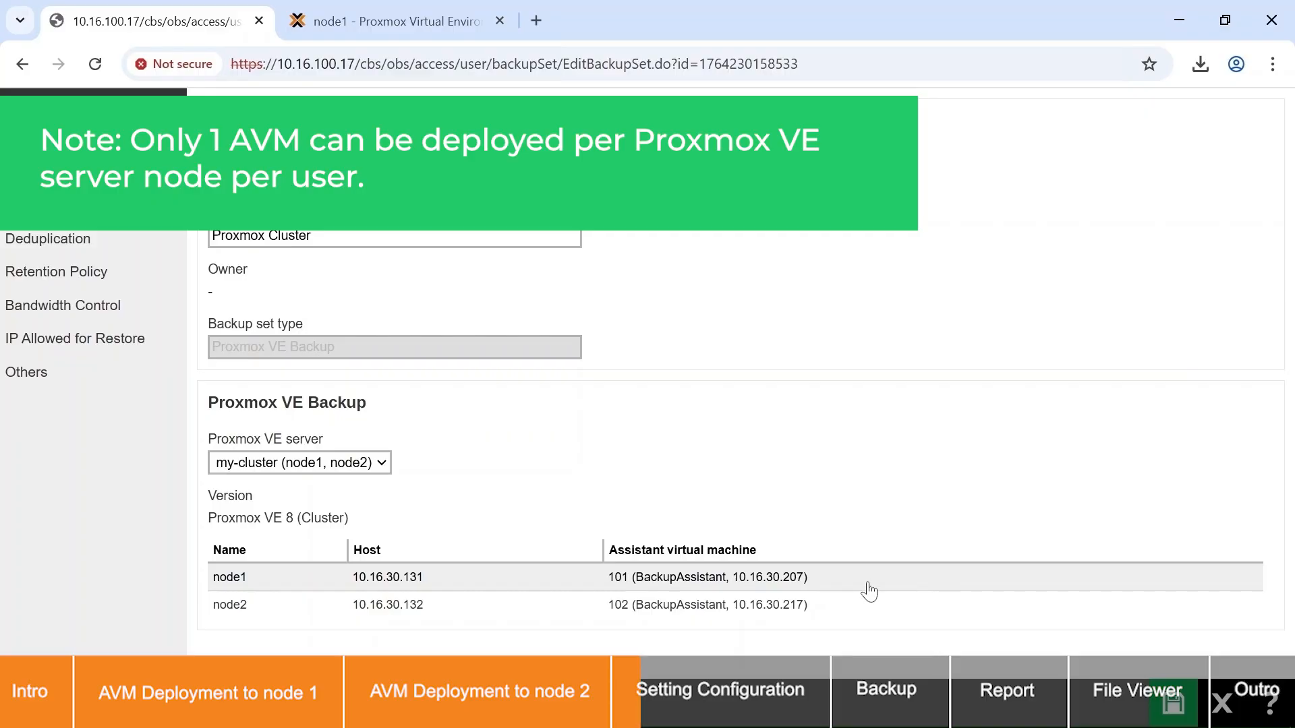
pyautogui.click(820, 589)
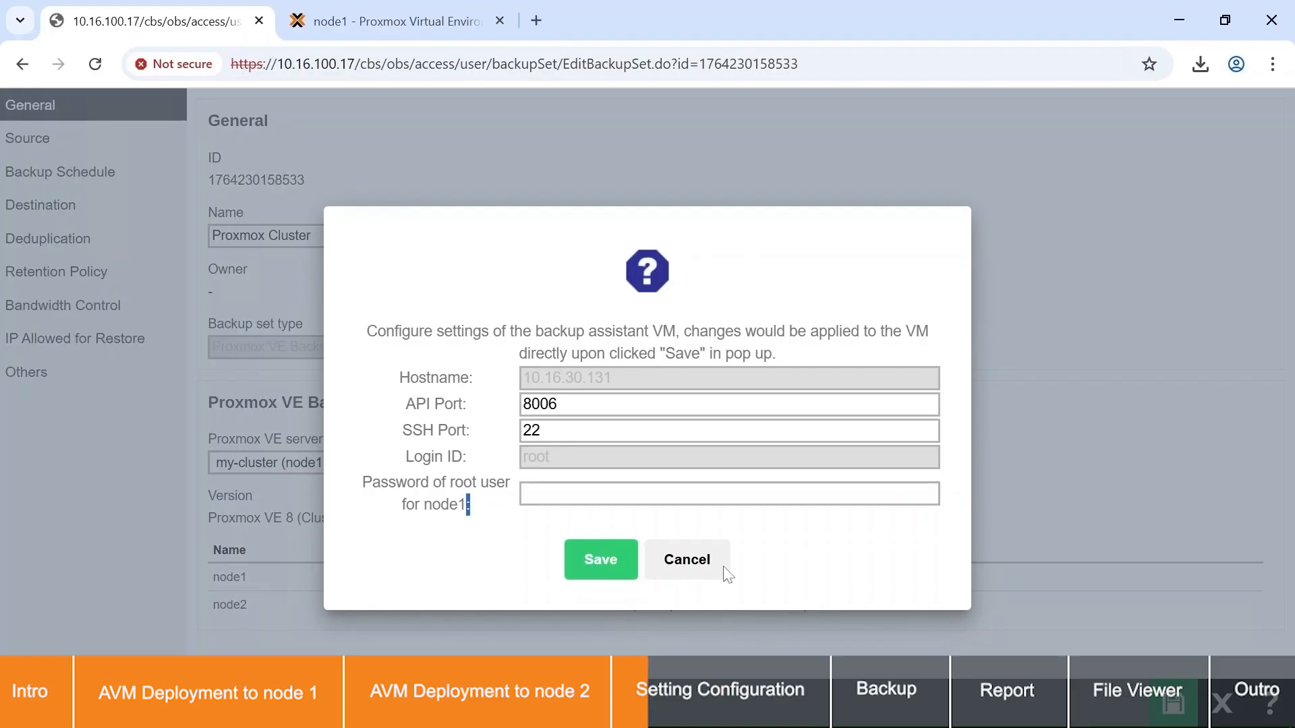
pyautogui.click(698, 564)
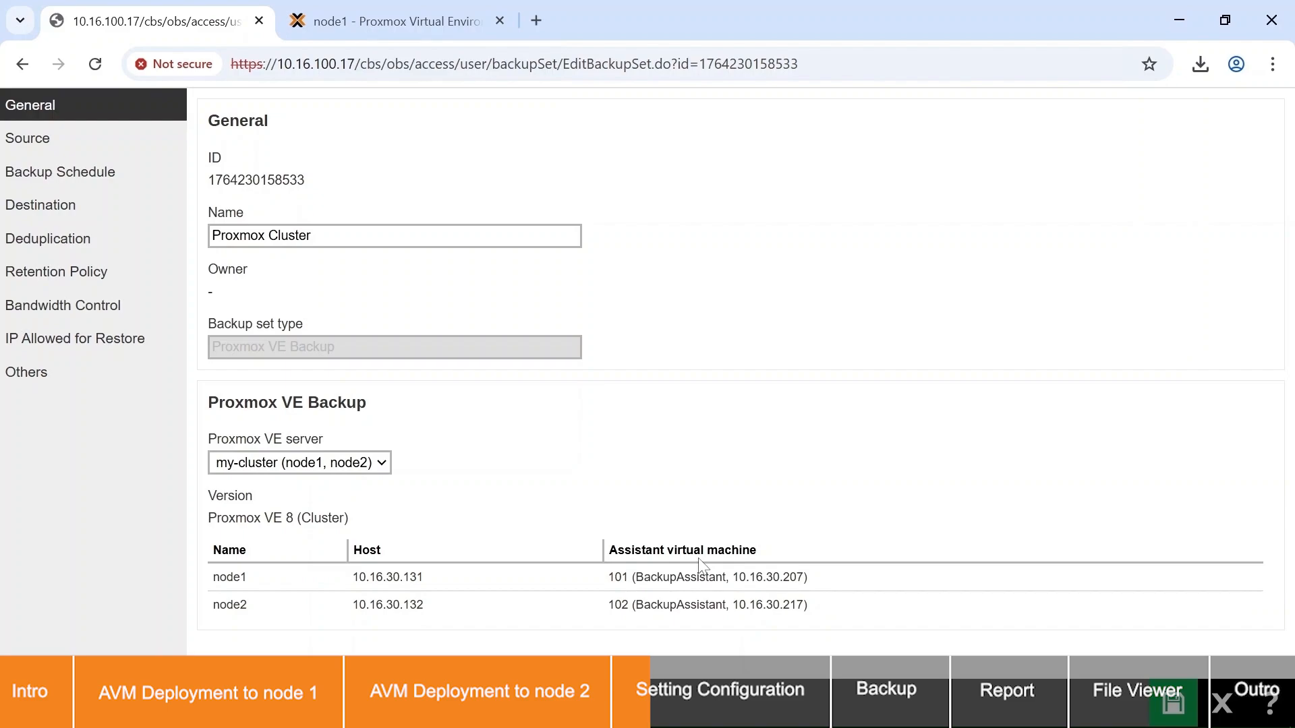
# Step: Examine the backup source by expanding the disks of VMs 100, 104, 110 and 111
pyautogui.click(133, 138)
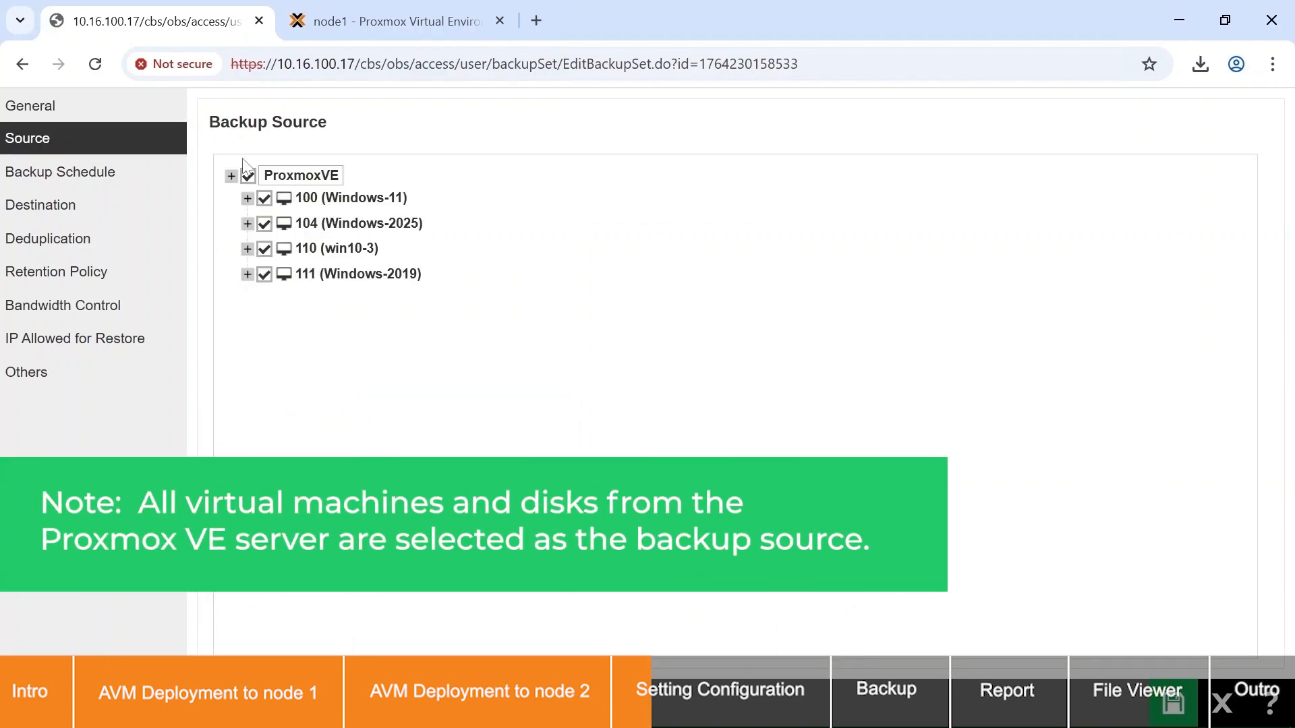
pyautogui.click(247, 198)
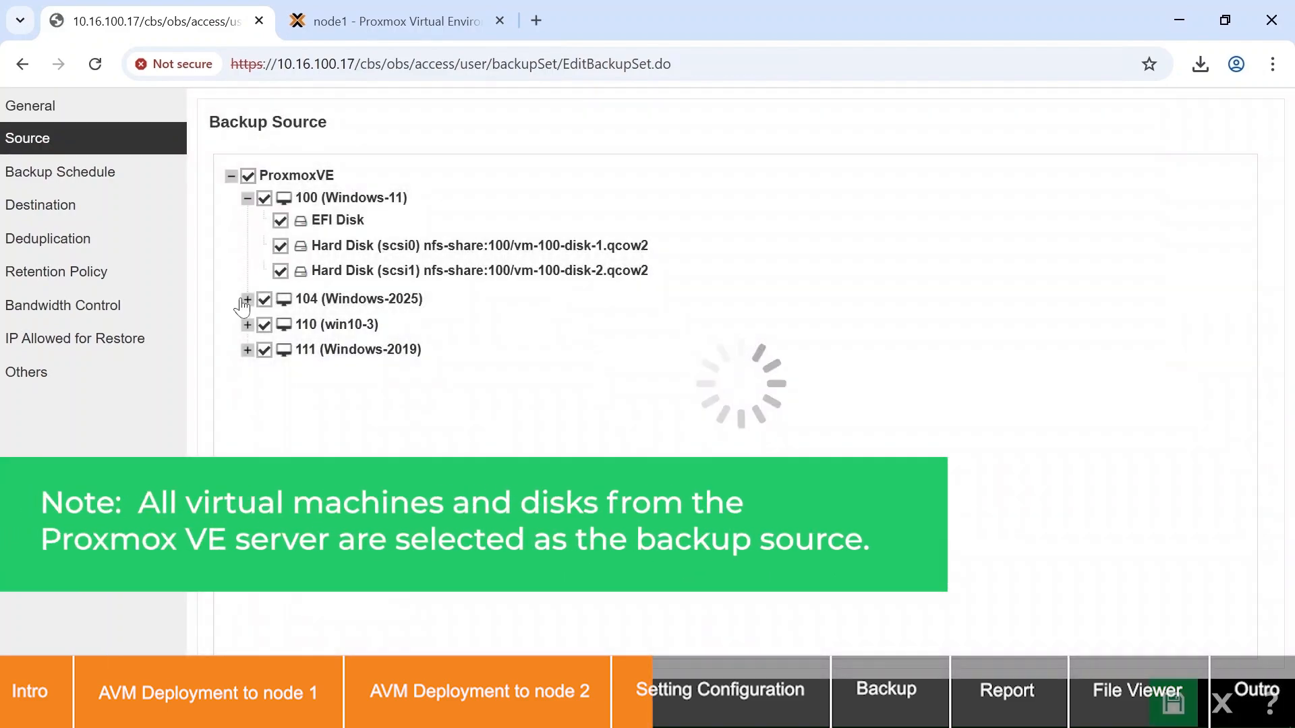
pyautogui.click(247, 299)
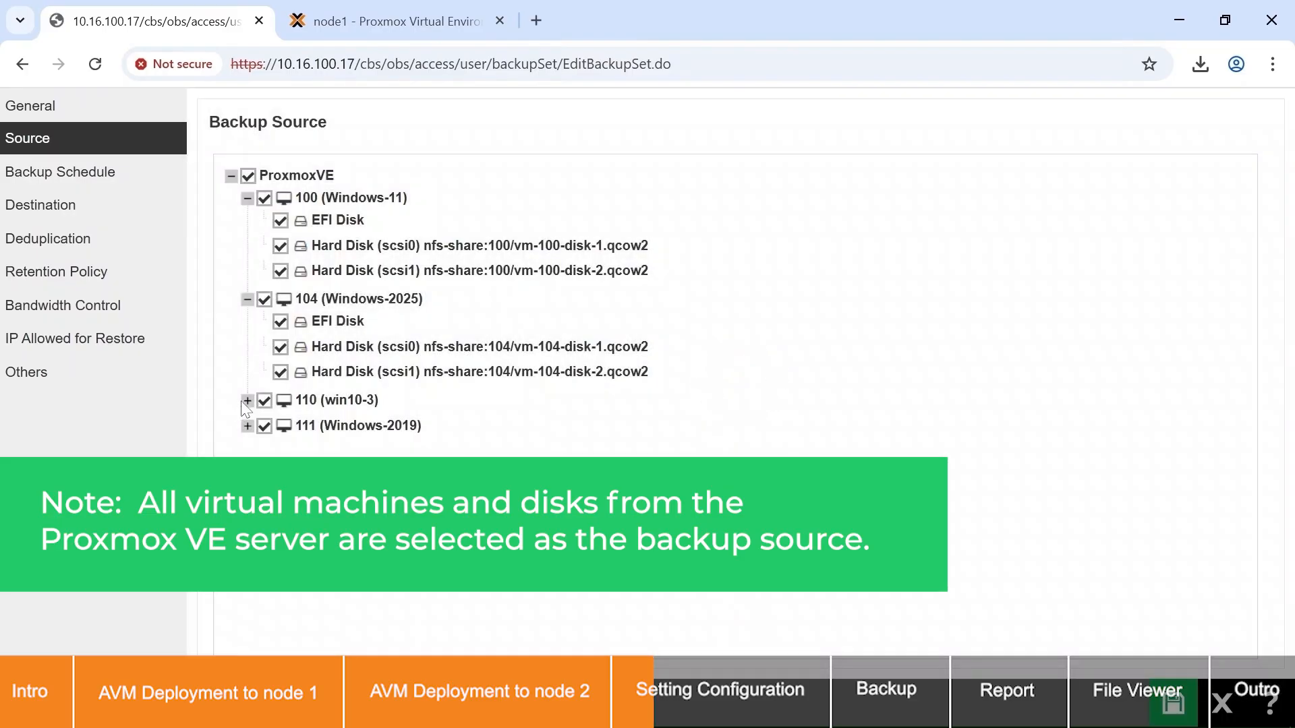
pyautogui.click(247, 400)
pyautogui.click(247, 502)
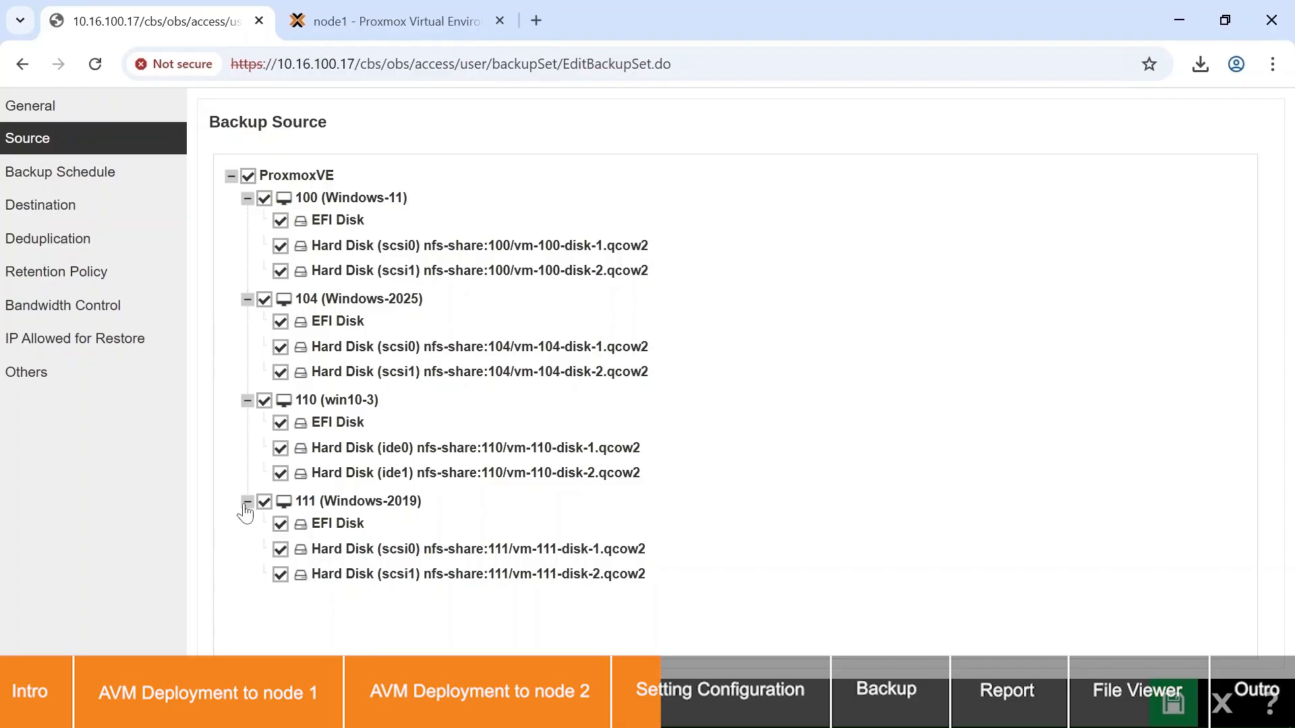
# Step: Delete the existing schedule "Backup Schedule" from the backup set
pyautogui.click(138, 177)
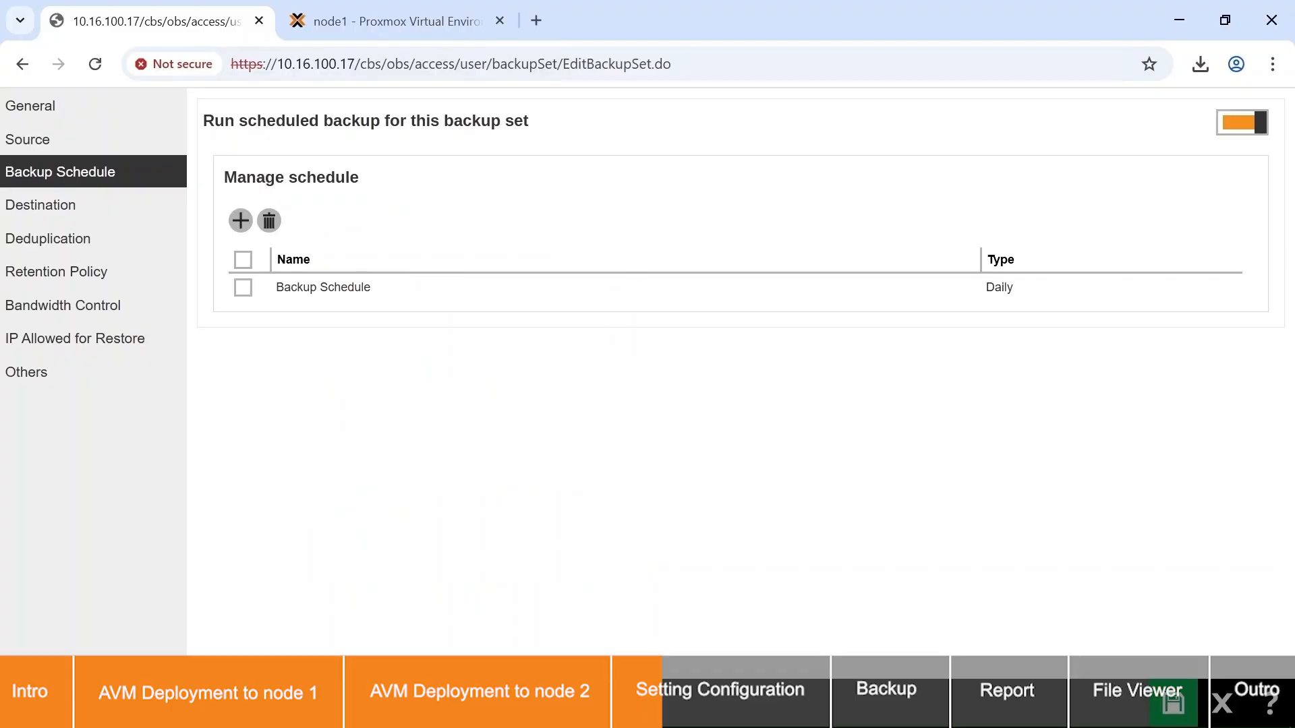
pyautogui.click(243, 287)
pyautogui.click(269, 220)
pyautogui.click(715, 193)
# Step: Start a new backup schedule with the Incremental backup type and name it "Daily backup schedule"
pyautogui.click(240, 220)
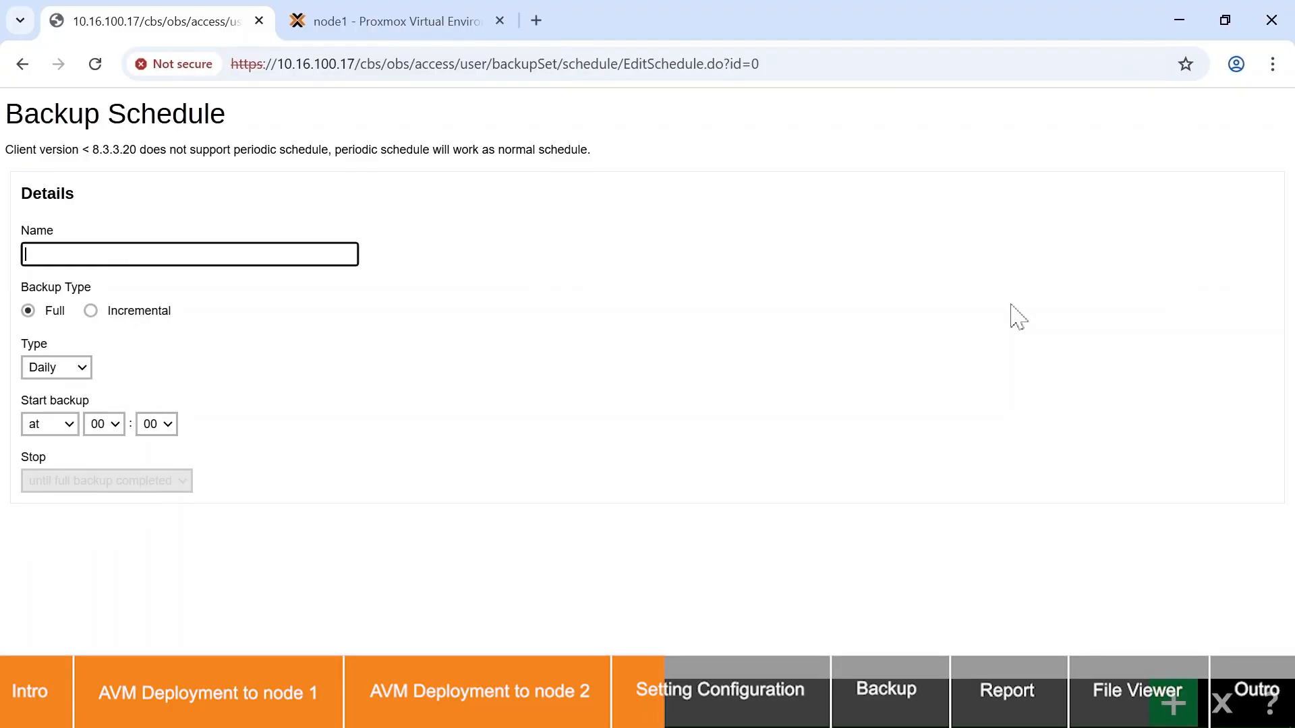
pyautogui.click(747, 315)
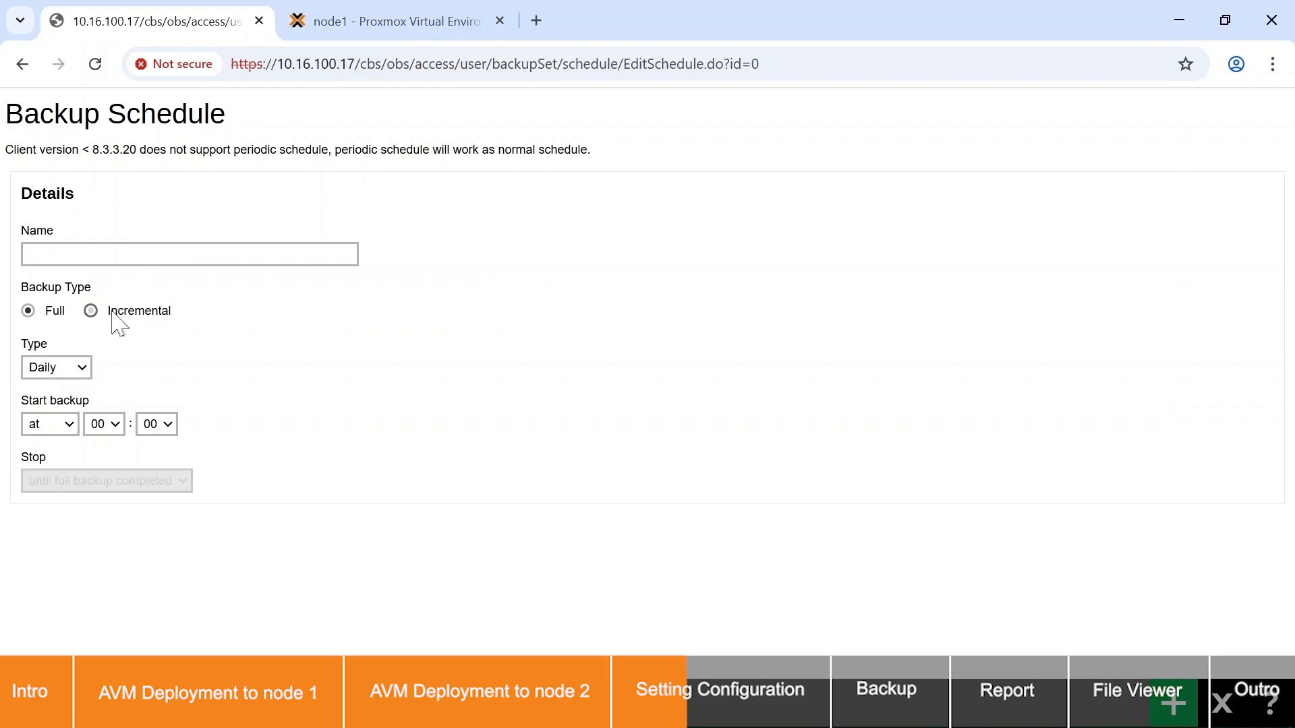
pyautogui.click(93, 314)
pyautogui.click(131, 256)
pyautogui.write('Daily b')
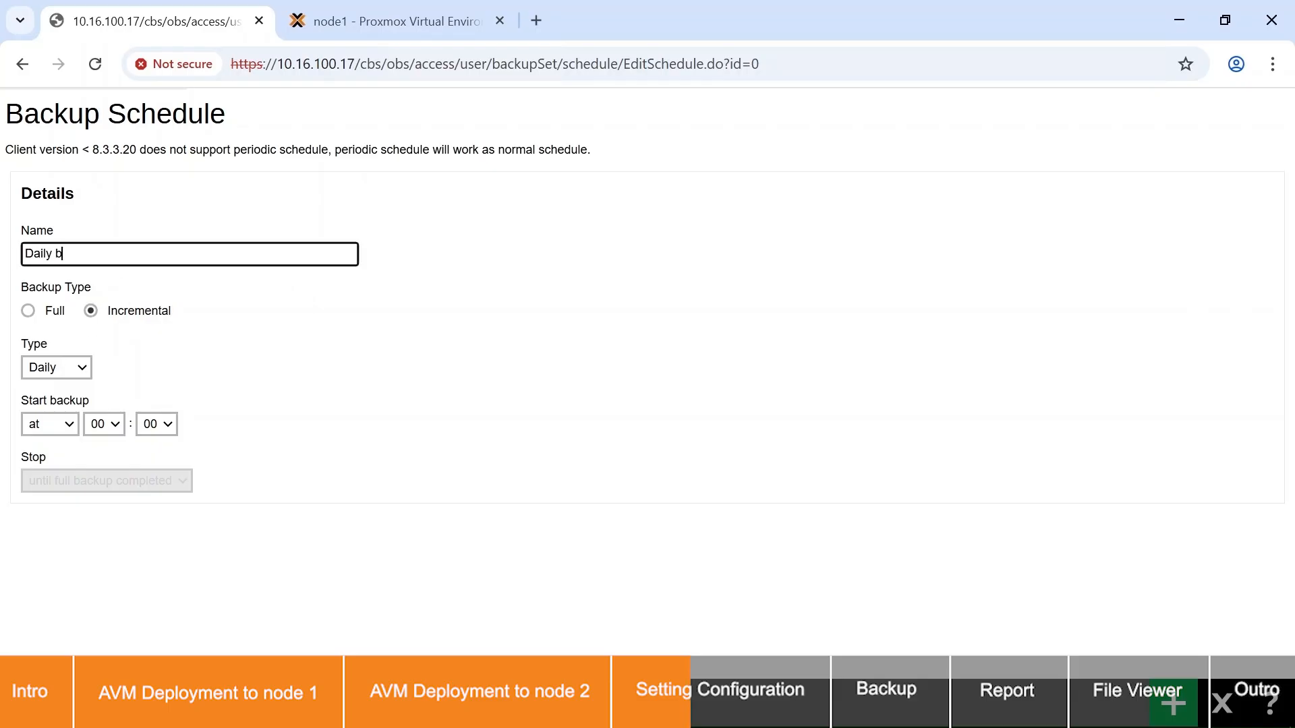
pyautogui.write('ackup schedule')
# Step: Keep the schedule type Daily, set the backup to start at 18:00, and add the schedule
pyautogui.click(83, 369)
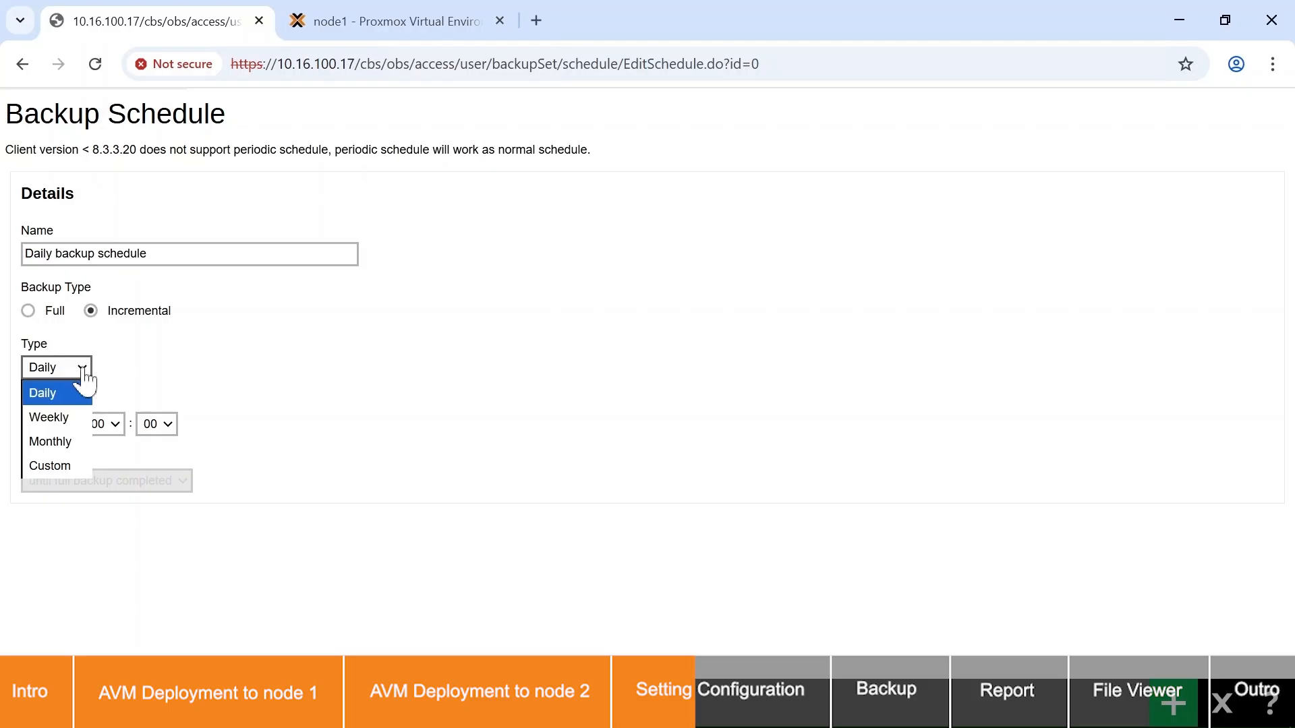
pyautogui.click(263, 376)
pyautogui.click(95, 437)
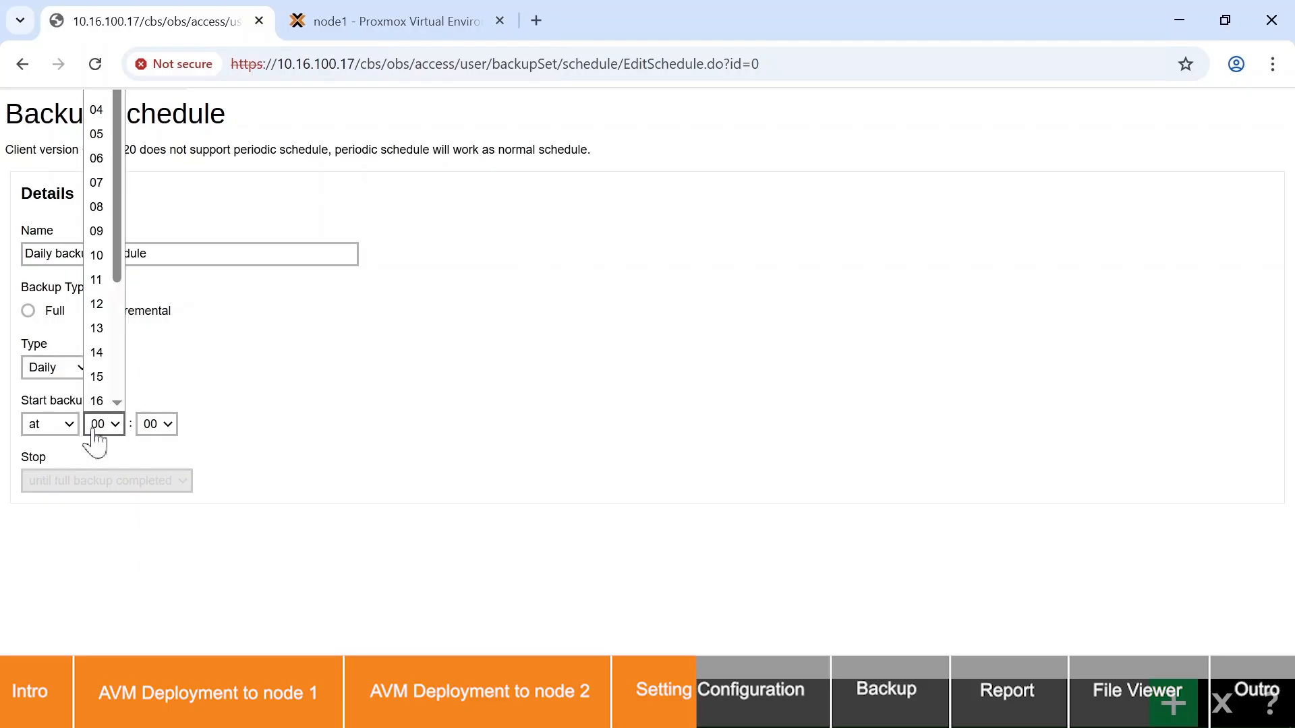
pyautogui.scroll(-3, 96, 364)
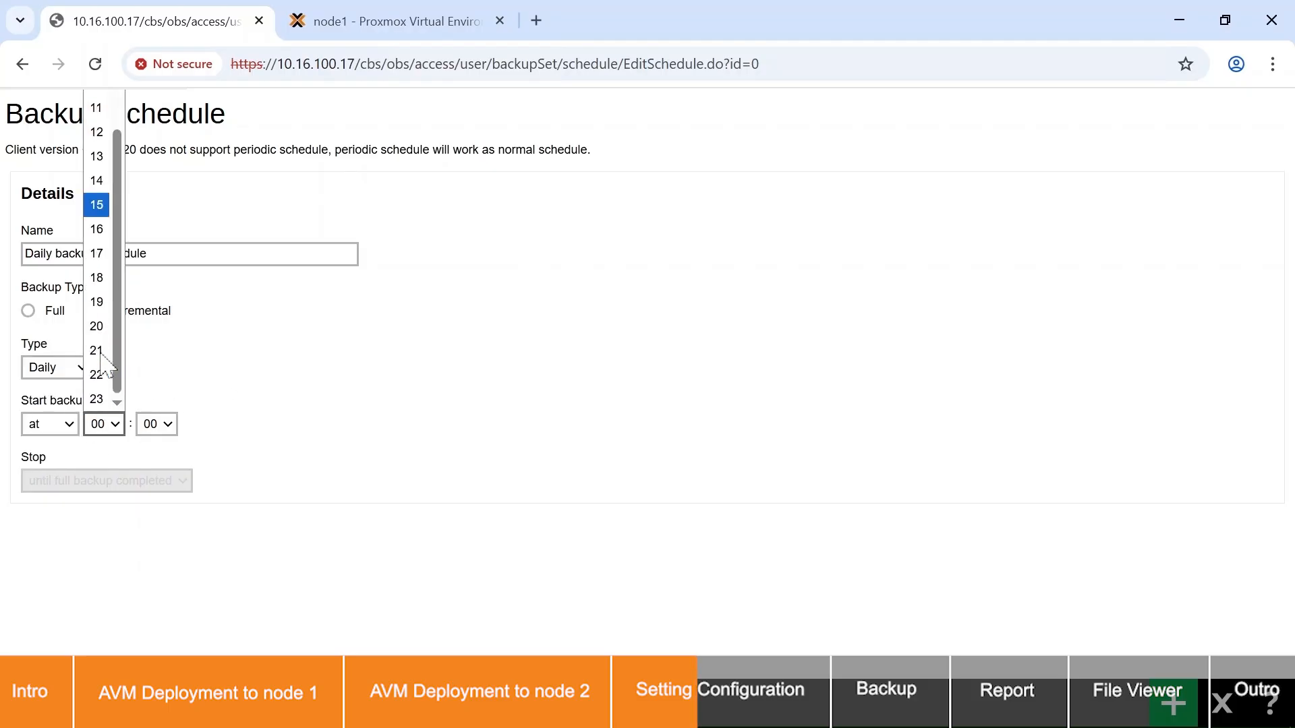
pyautogui.click(101, 282)
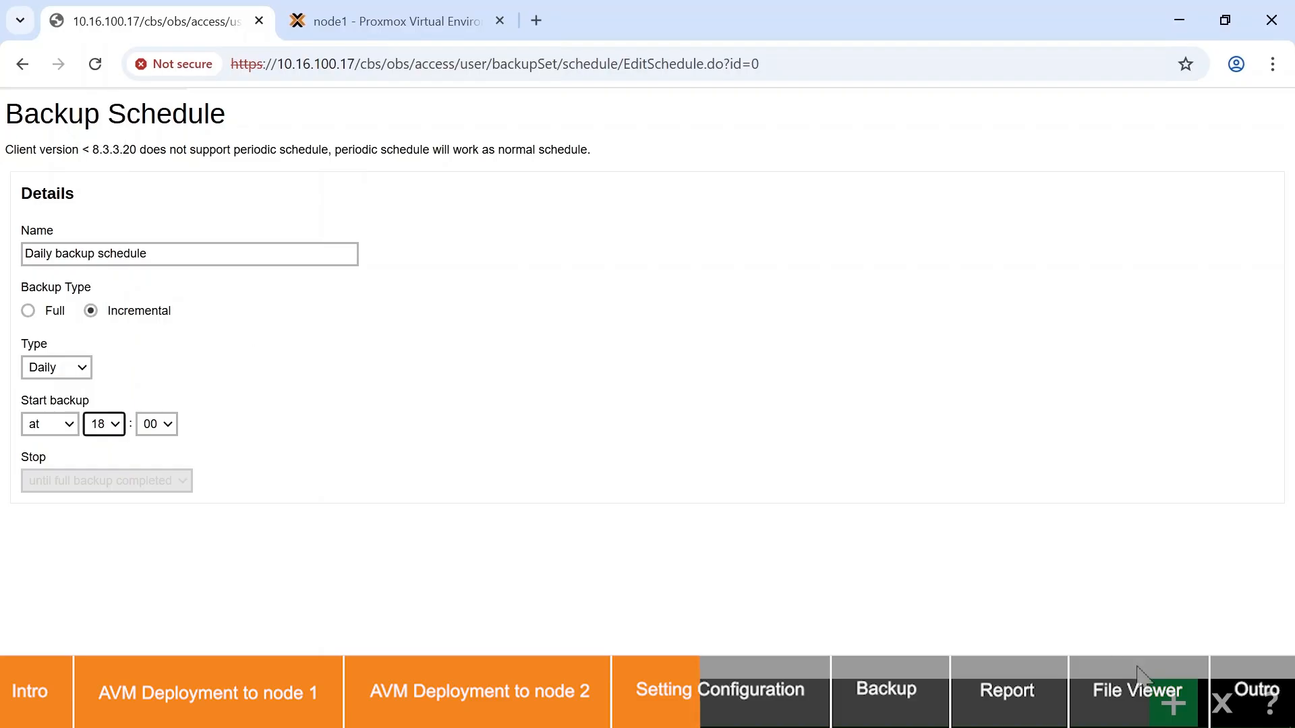
pyautogui.click(1173, 701)
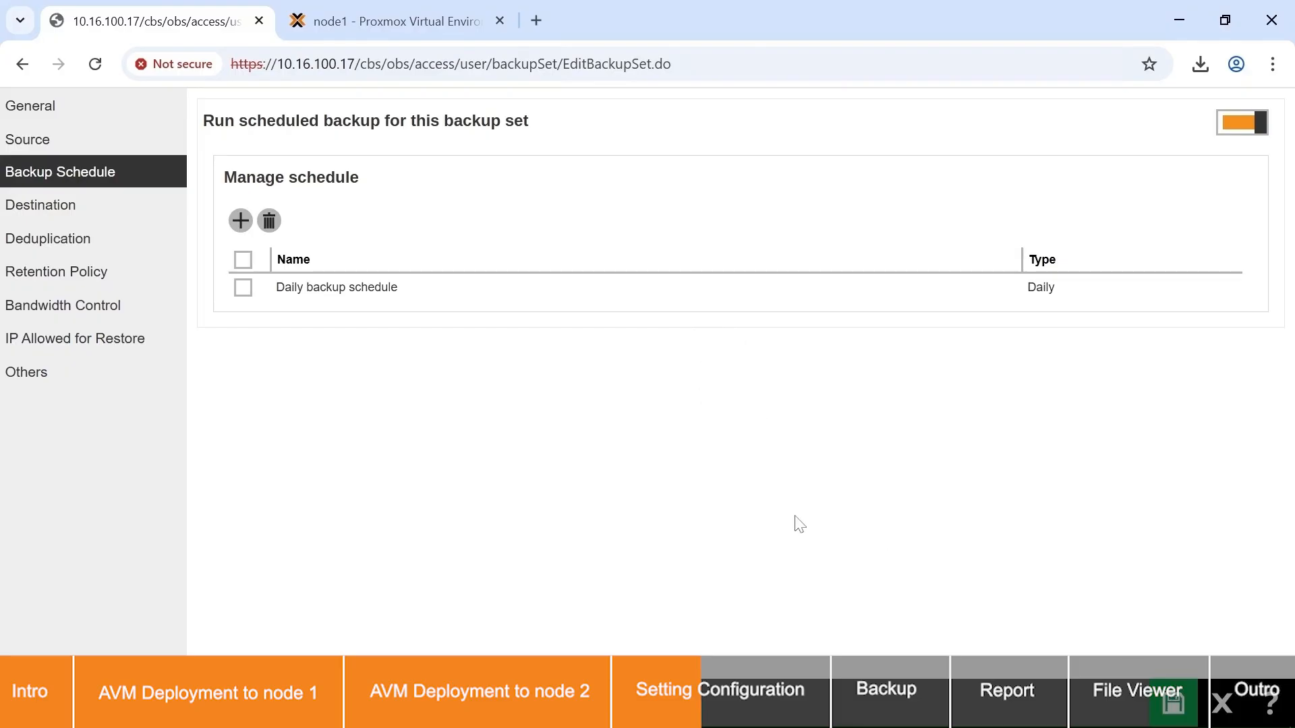
# Step: Set the destination backup mode to Concurrent, keeping the maximum concurrent backup destinations at Unlimited
pyautogui.click(81, 205)
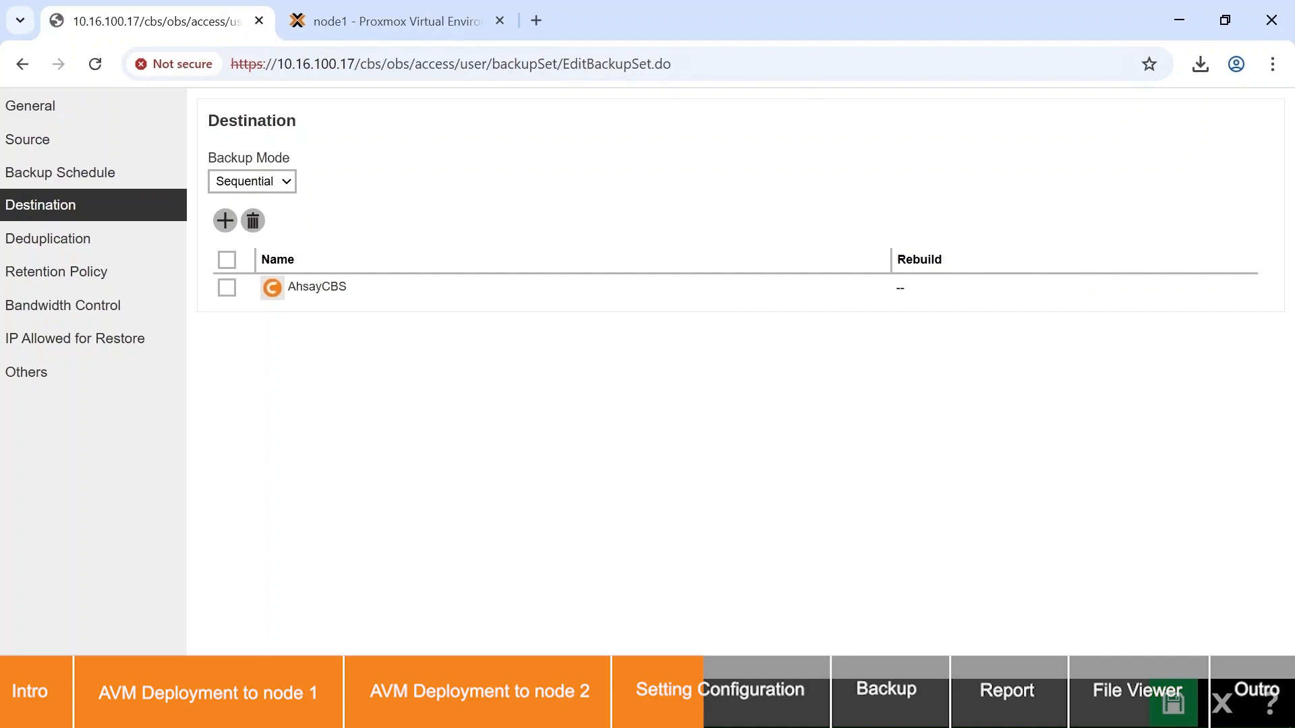
pyautogui.click(286, 182)
pyautogui.click(281, 206)
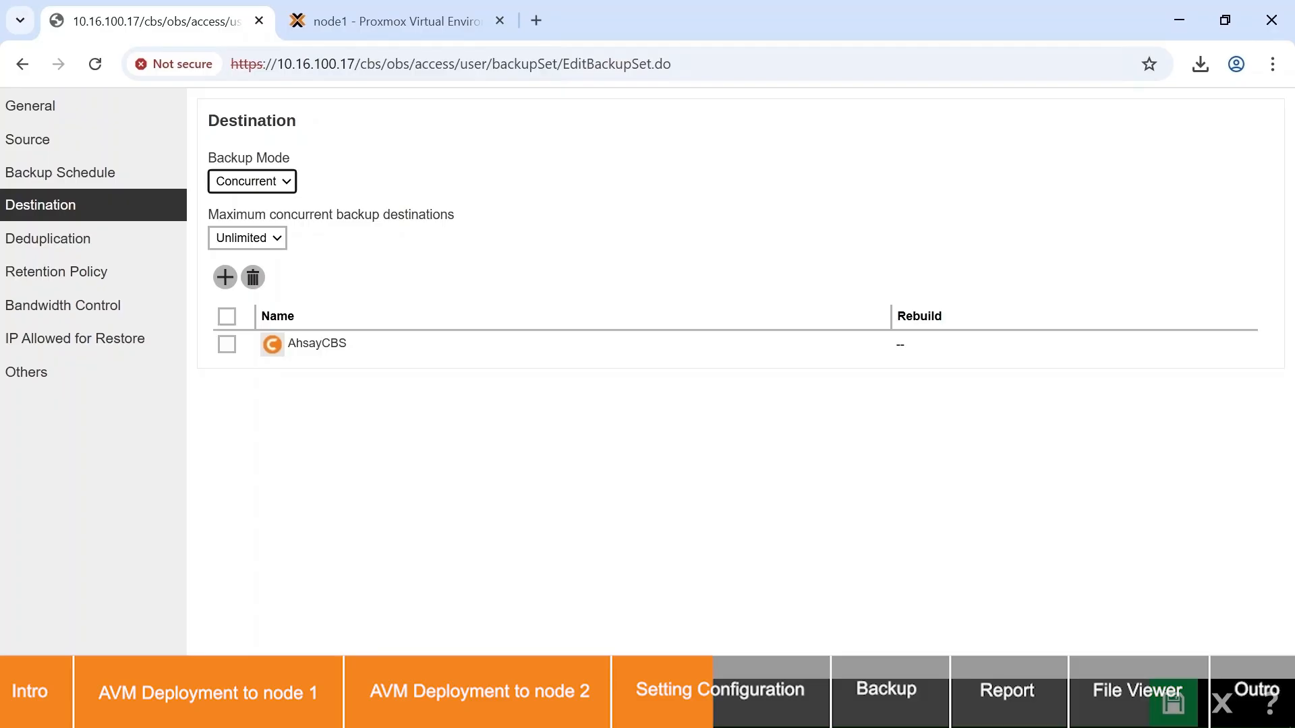
pyautogui.click(278, 242)
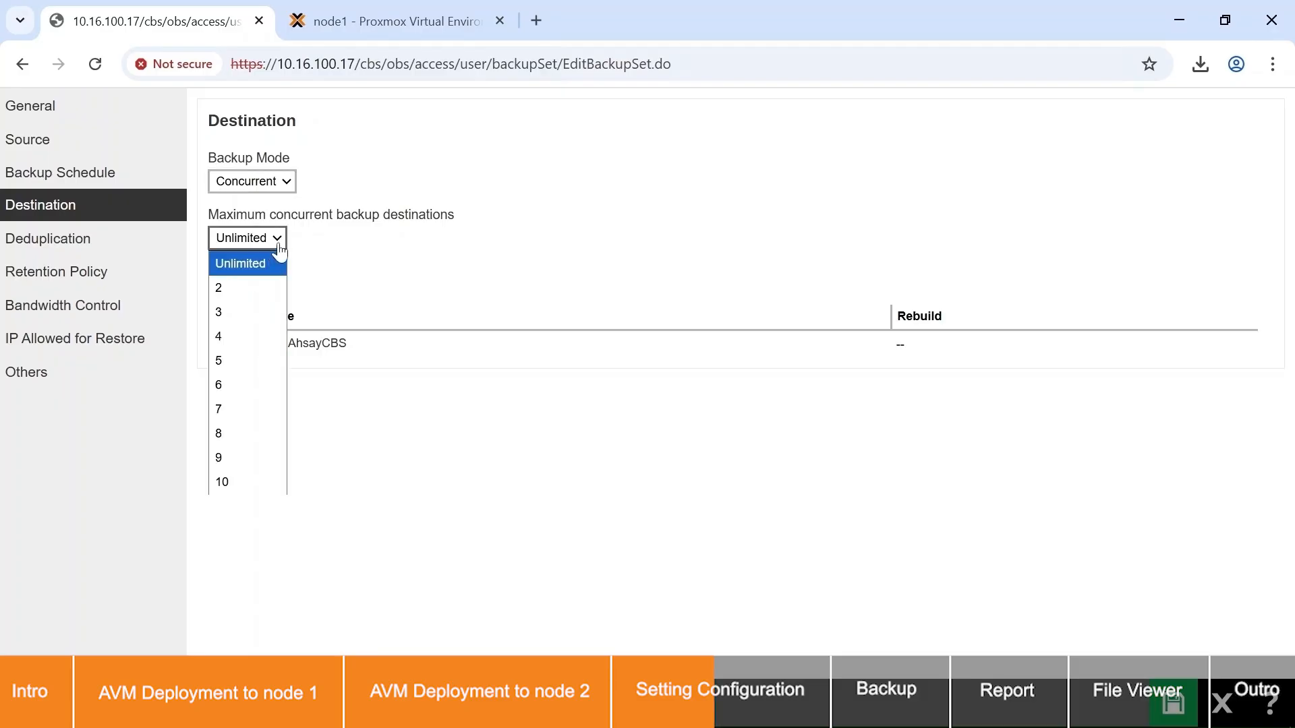
pyautogui.click(386, 249)
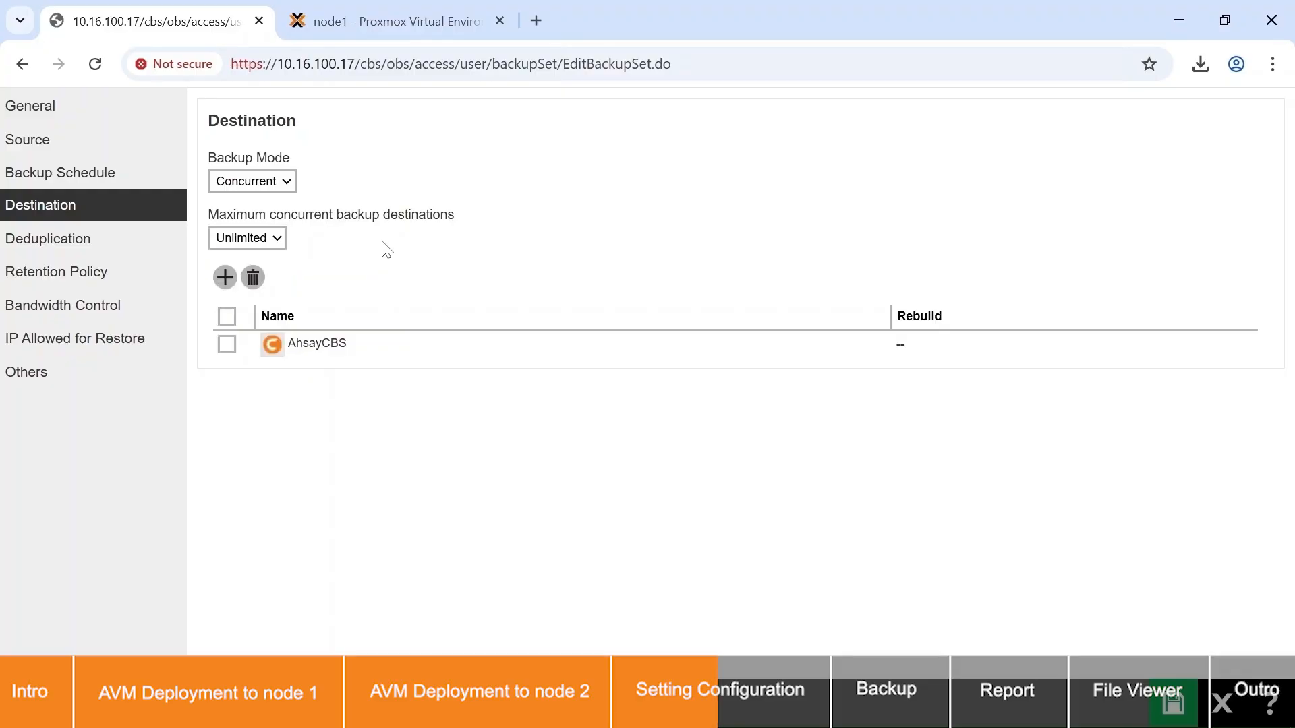
# Step: Start a new local/network drive destination named "Local network" with the SMB share path //10.3.0.115/nfs/proxmox
pyautogui.click(224, 277)
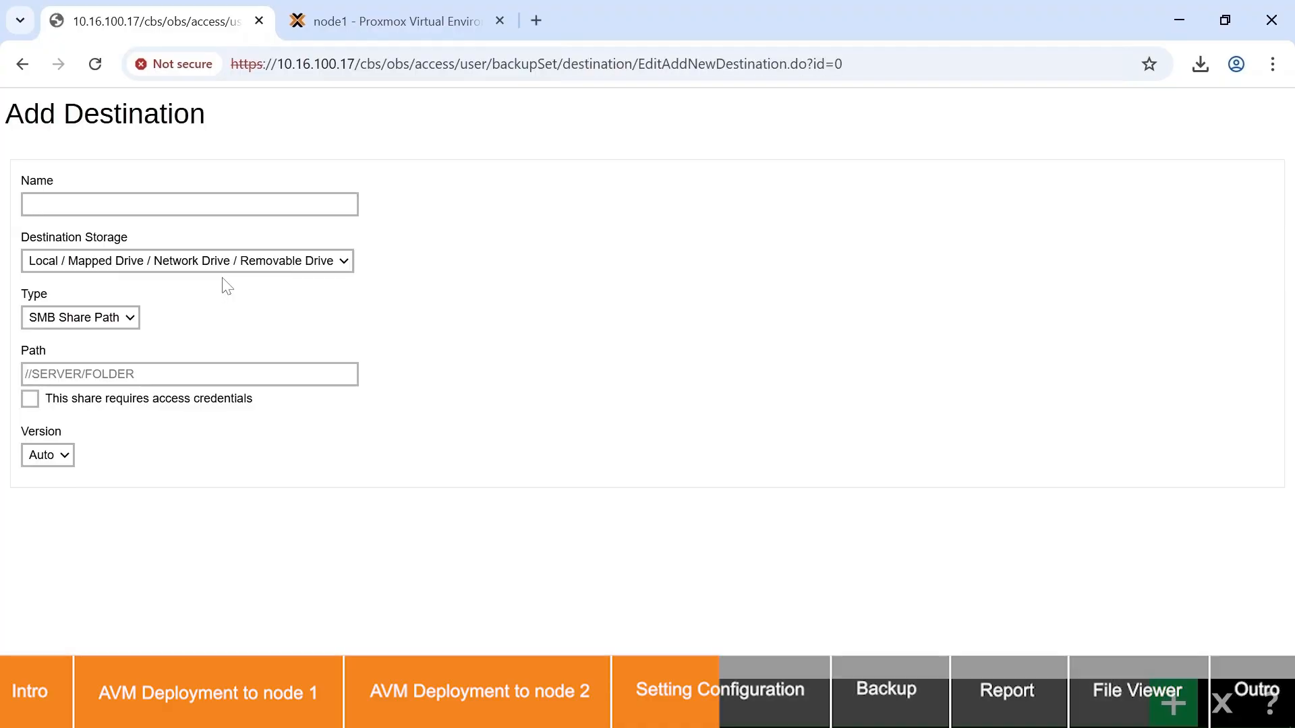
pyautogui.click(259, 261)
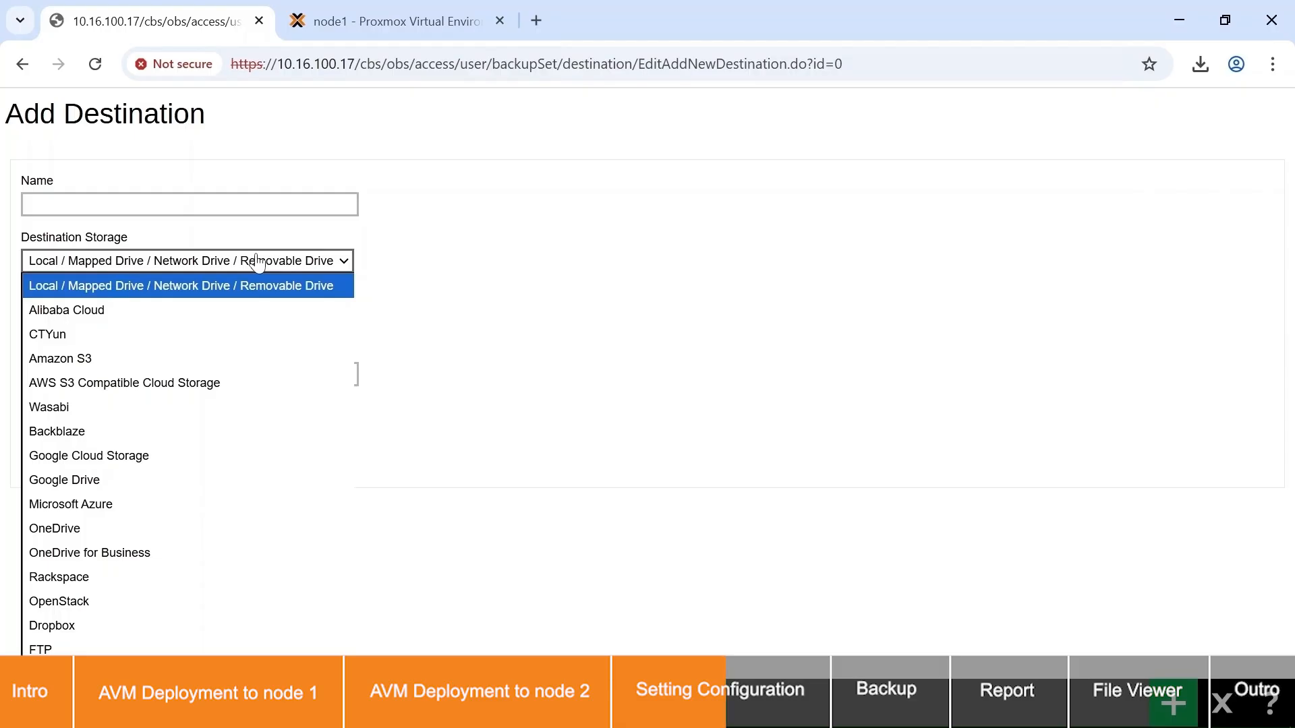
pyautogui.click(190, 204)
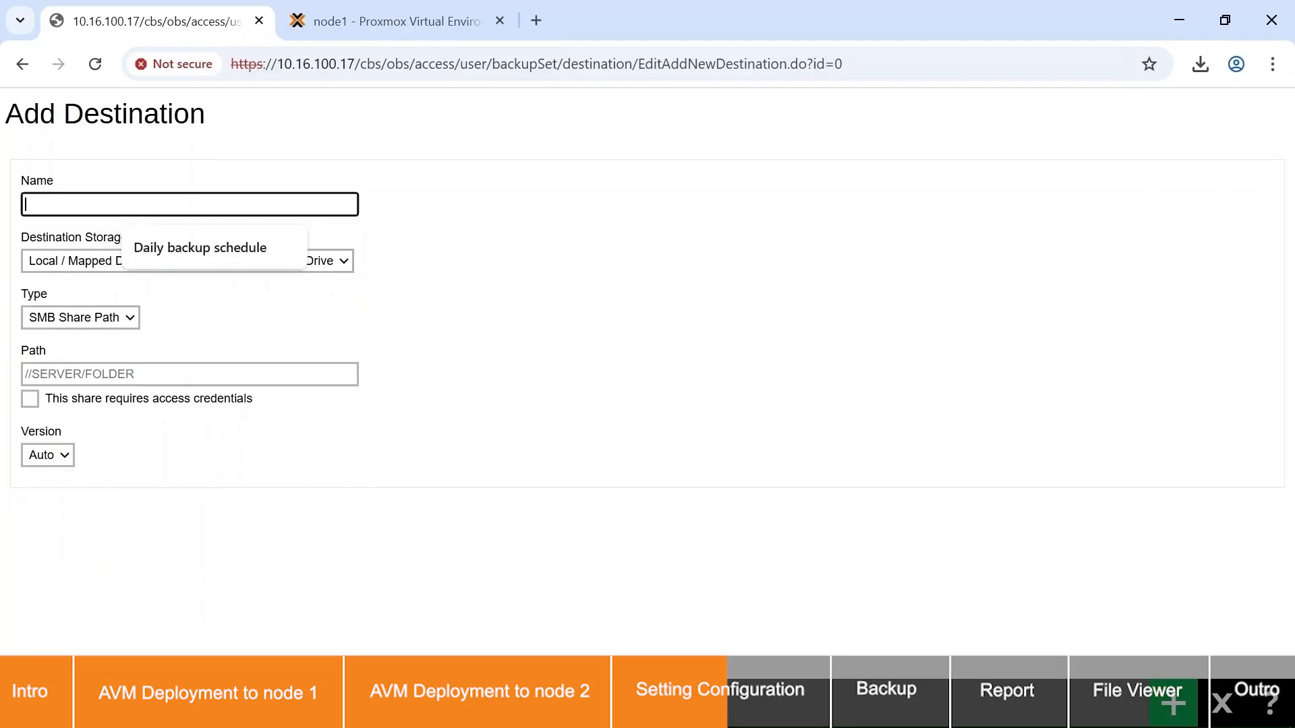
pyautogui.write('Local network')
pyautogui.click(131, 317)
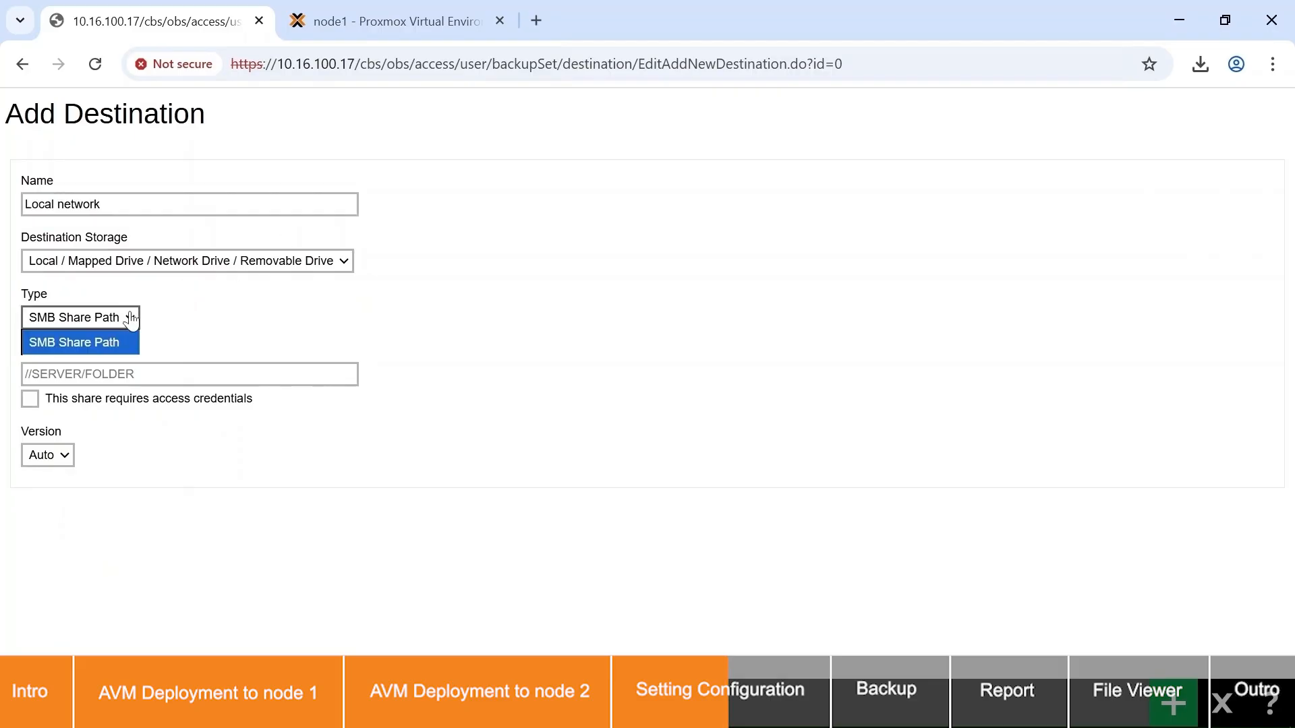
pyautogui.click(182, 374)
pyautogui.write('//10')
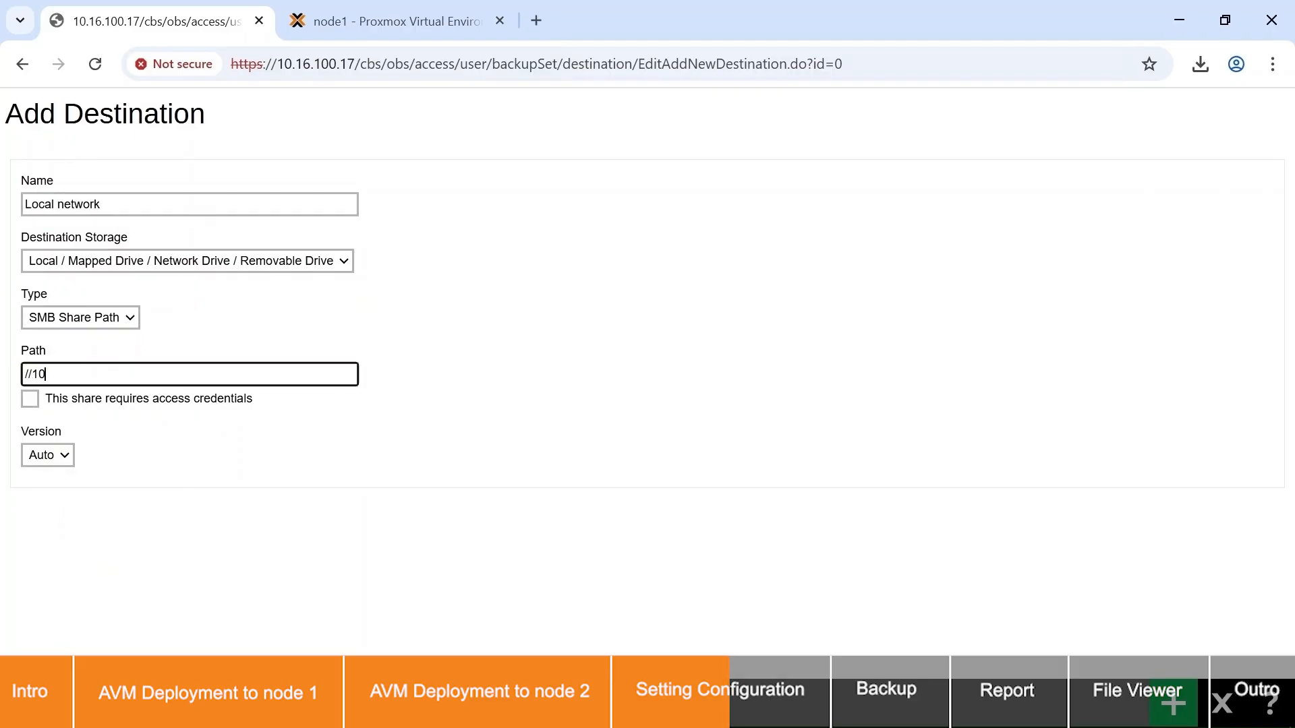
pyautogui.write('.3.0.115/nfs/proxmox')
# Step: Require access credentials for the share, enter the user name "admin" and the share password, keep version Auto, and add the destination
pyautogui.click(29, 399)
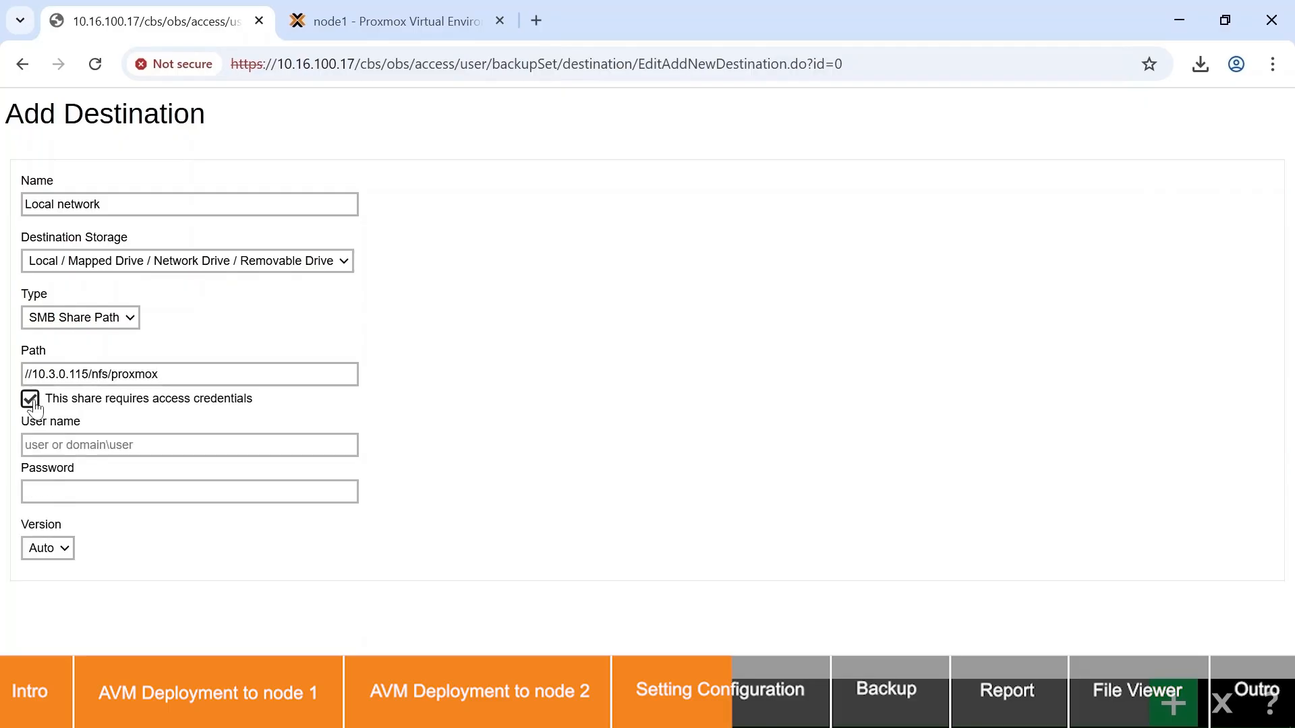
pyautogui.press('Tab')
pyautogui.write('admin')
pyautogui.press('Tab')
pyautogui.write('admin1234')
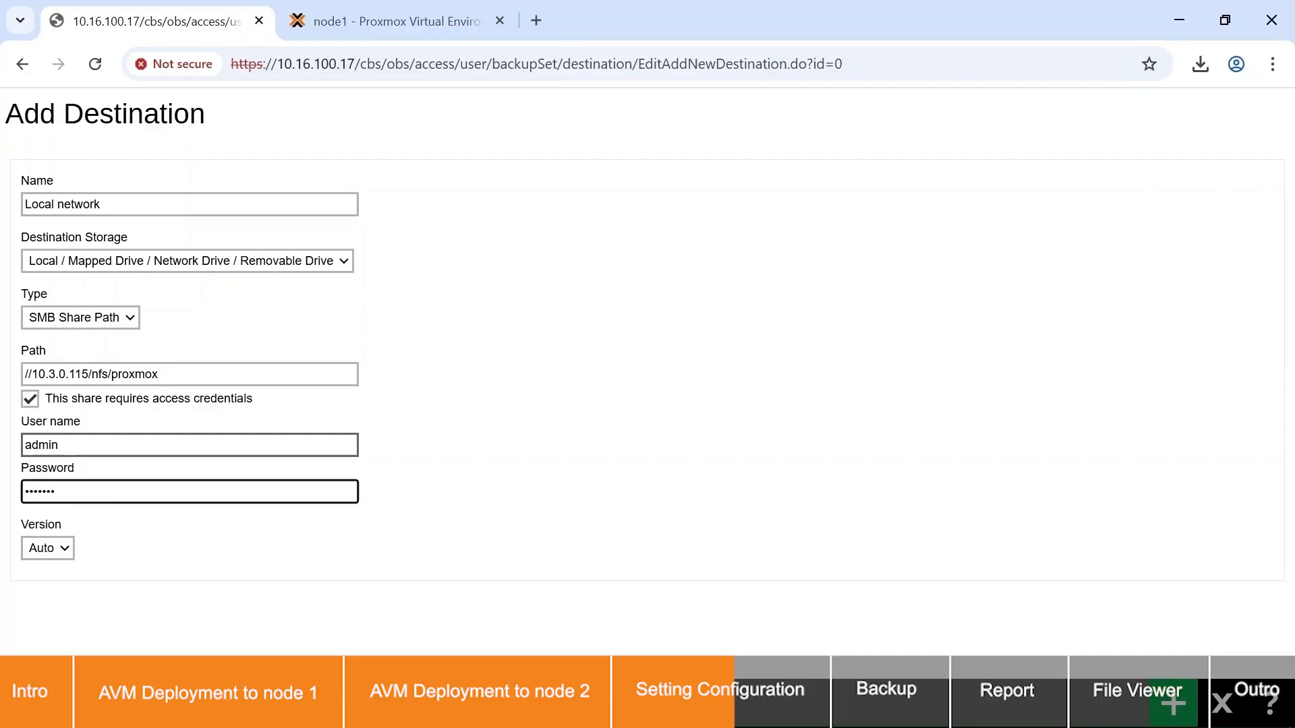
pyautogui.click(59, 551)
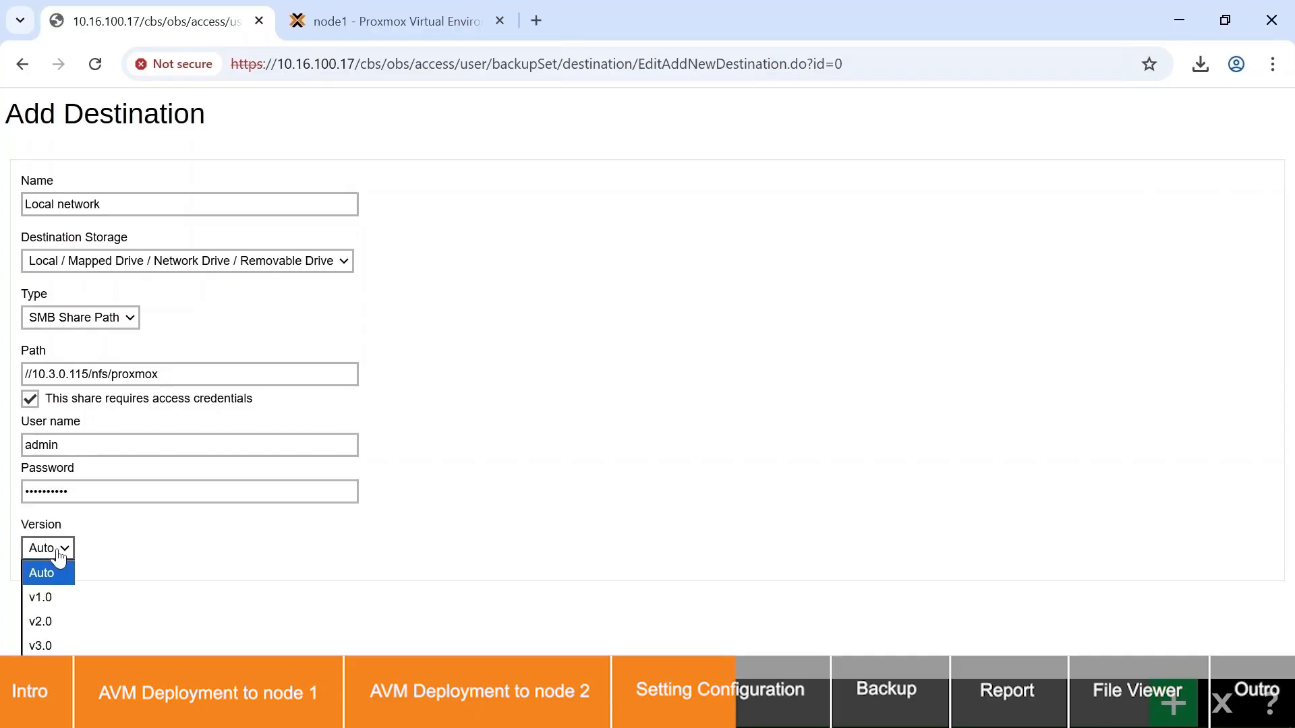
pyautogui.click(1182, 695)
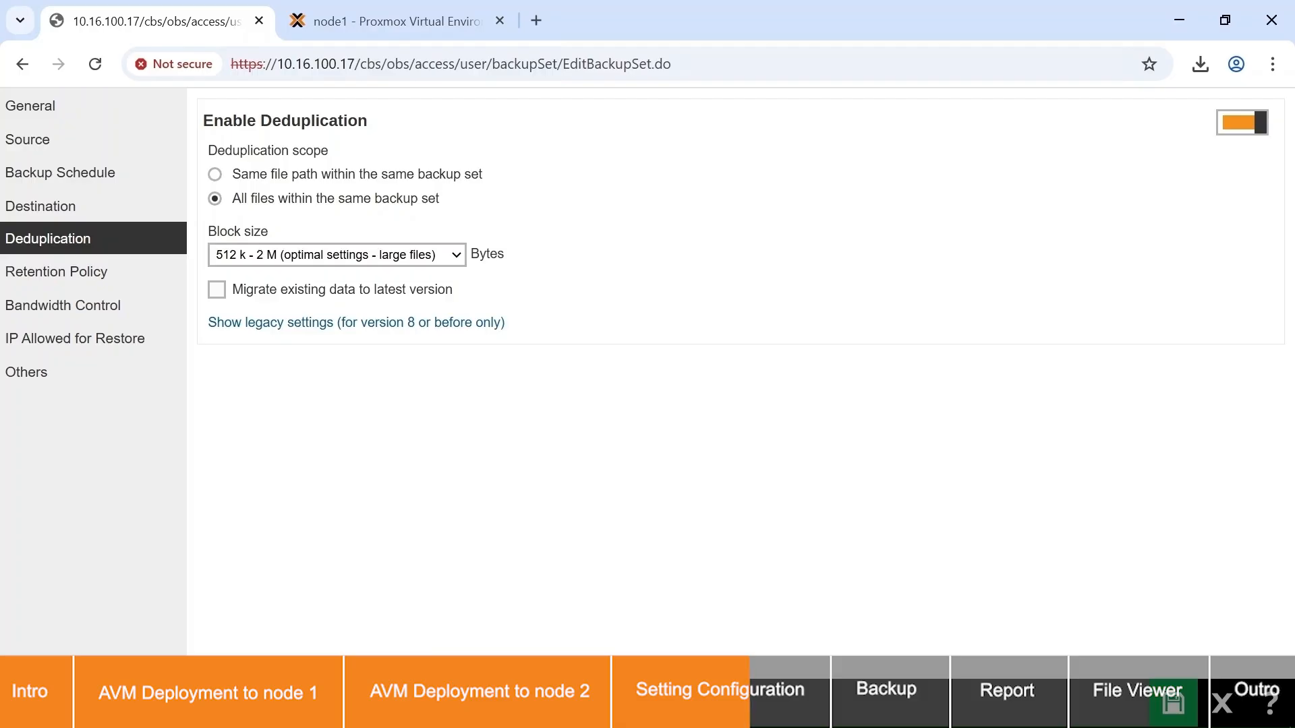
# Step: Set the simple retention policy to keep deleted files for 30 days
pyautogui.click(141, 282)
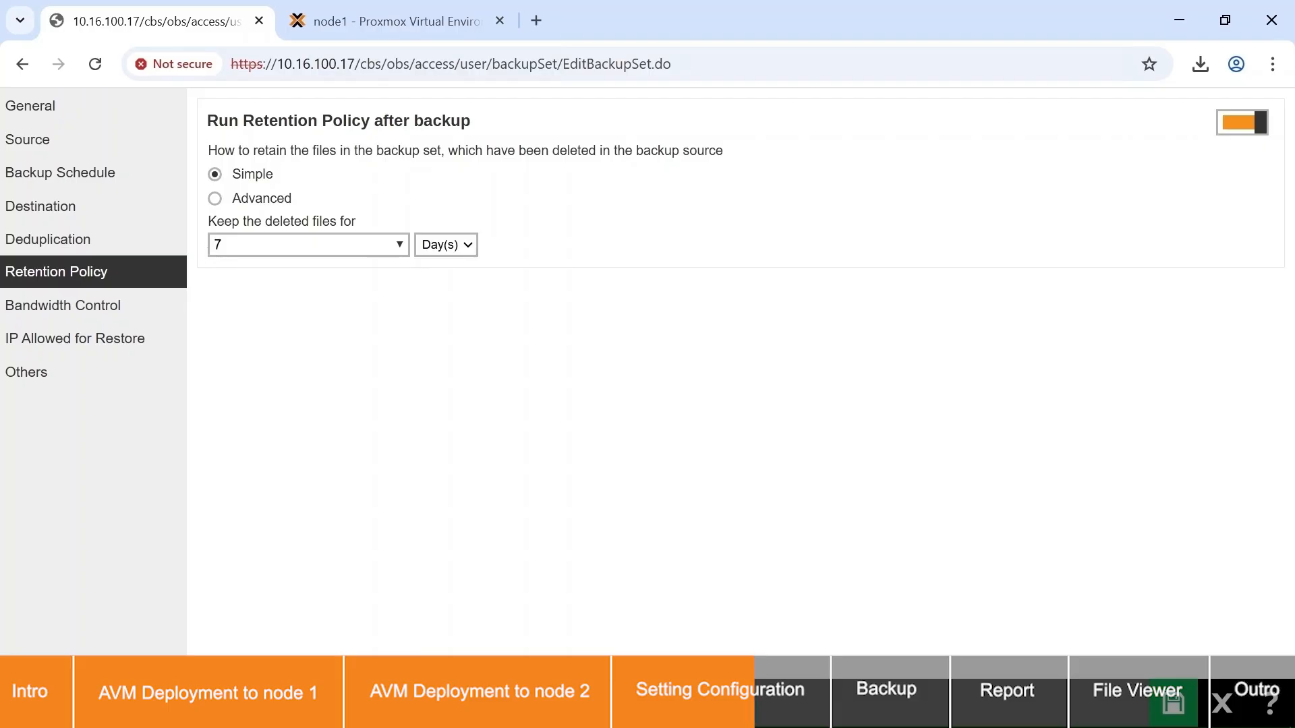
pyautogui.click(307, 245)
pyautogui.write('30')
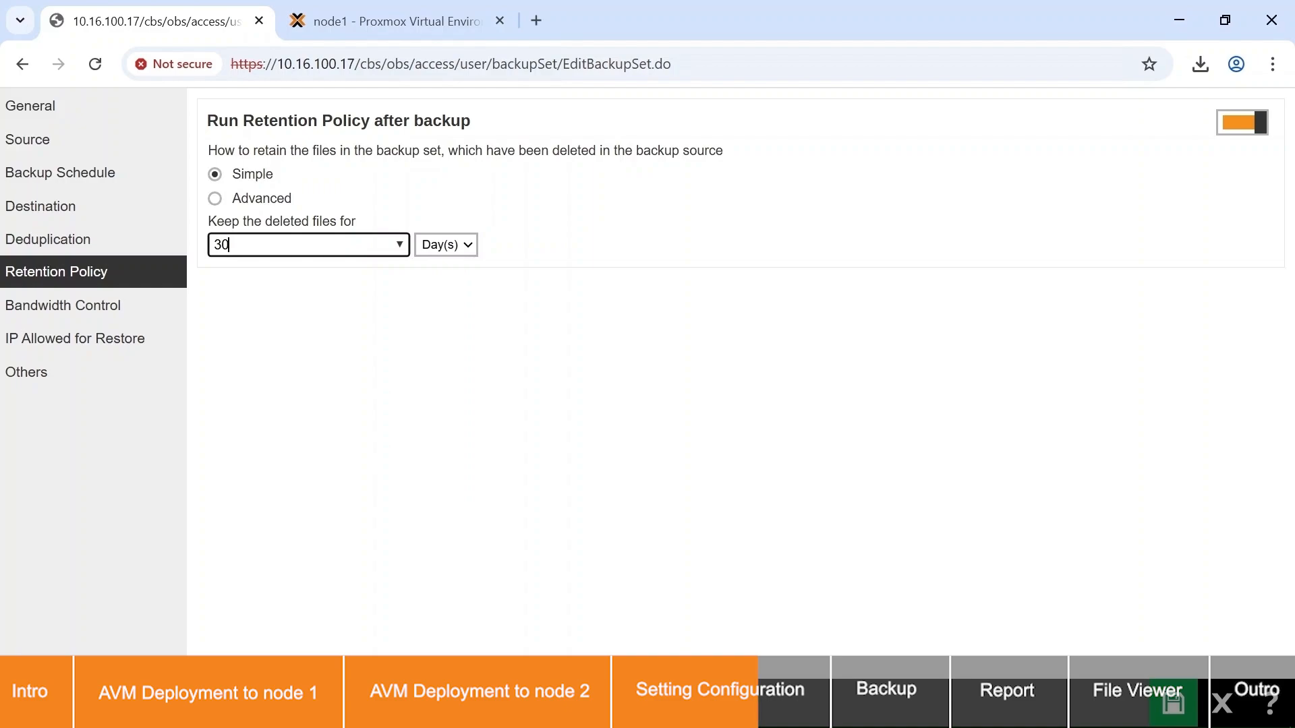
# Step: Examine the available compression types and unmask the encrypting key in the backup set's other settings
pyautogui.click(97, 375)
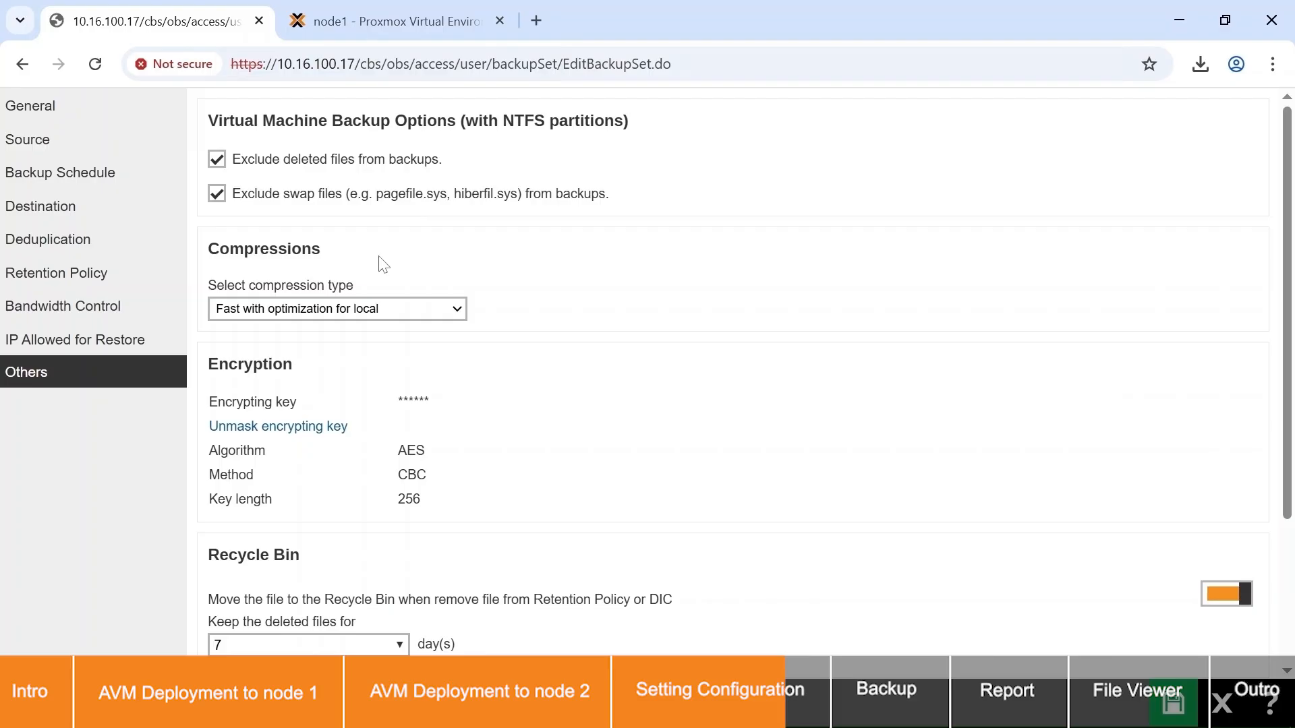
pyautogui.click(435, 308)
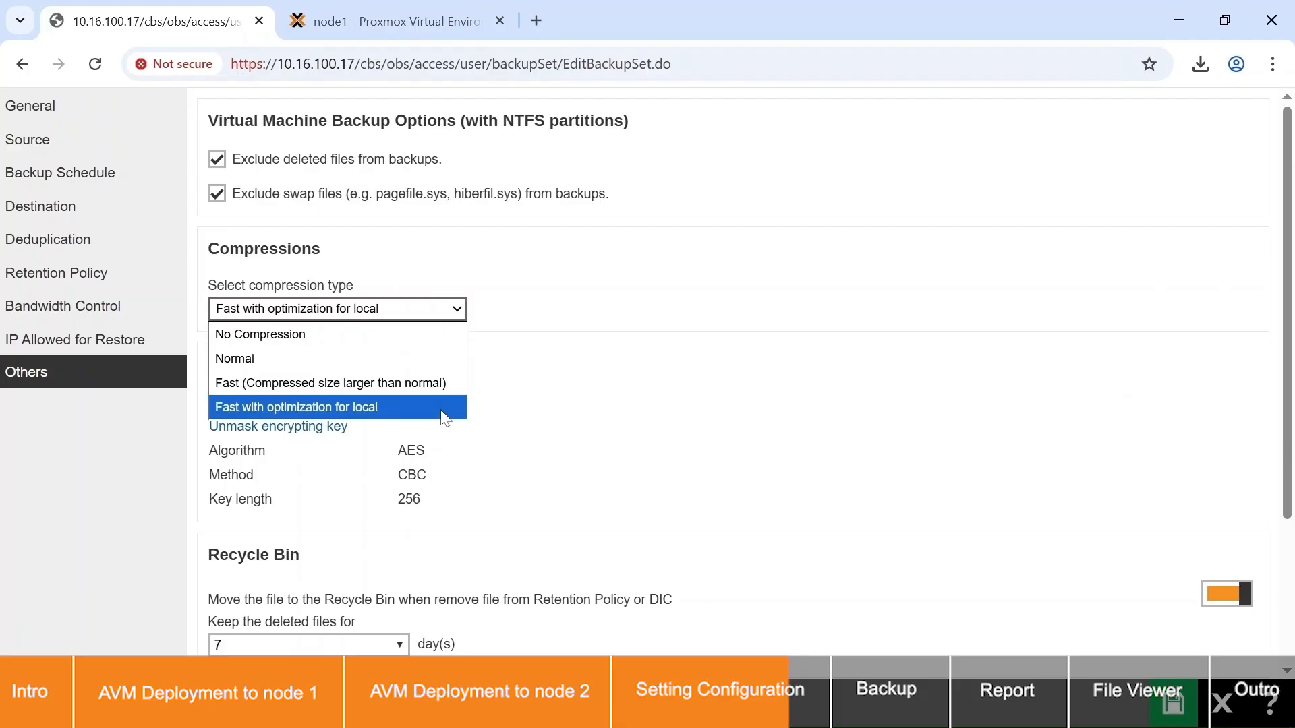
pyautogui.click(483, 292)
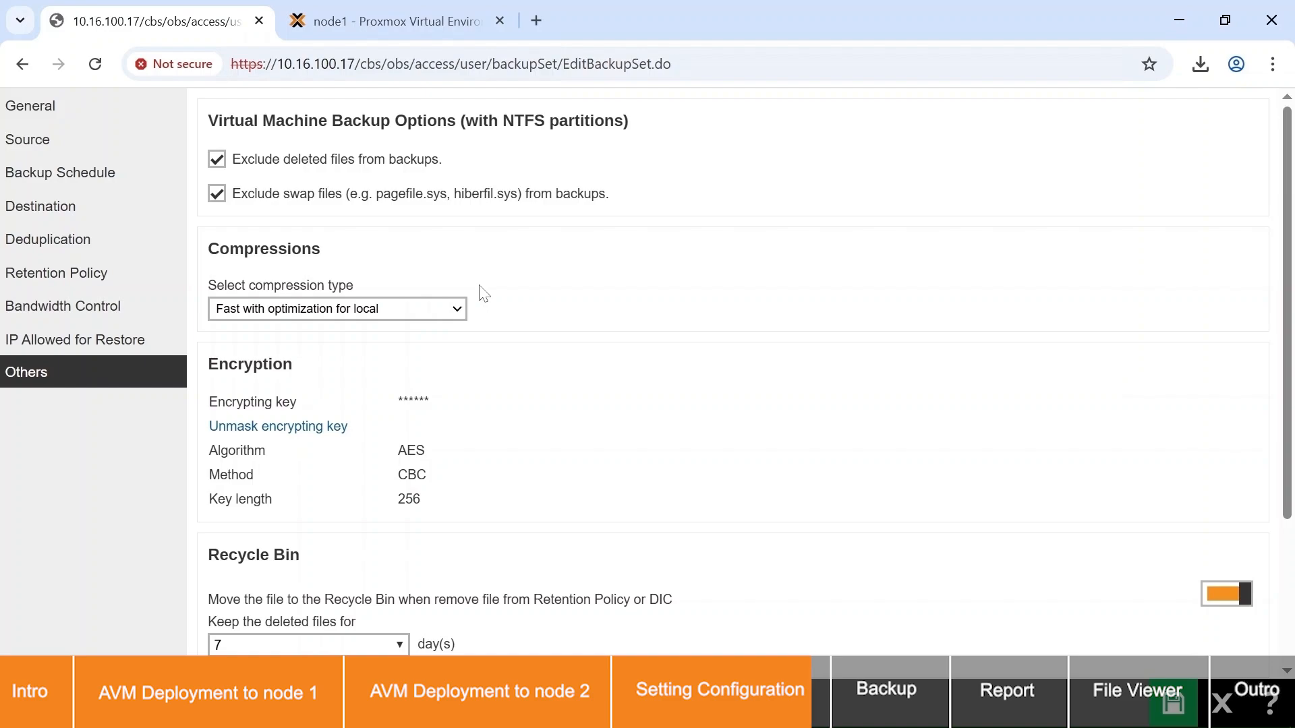
pyautogui.click(329, 428)
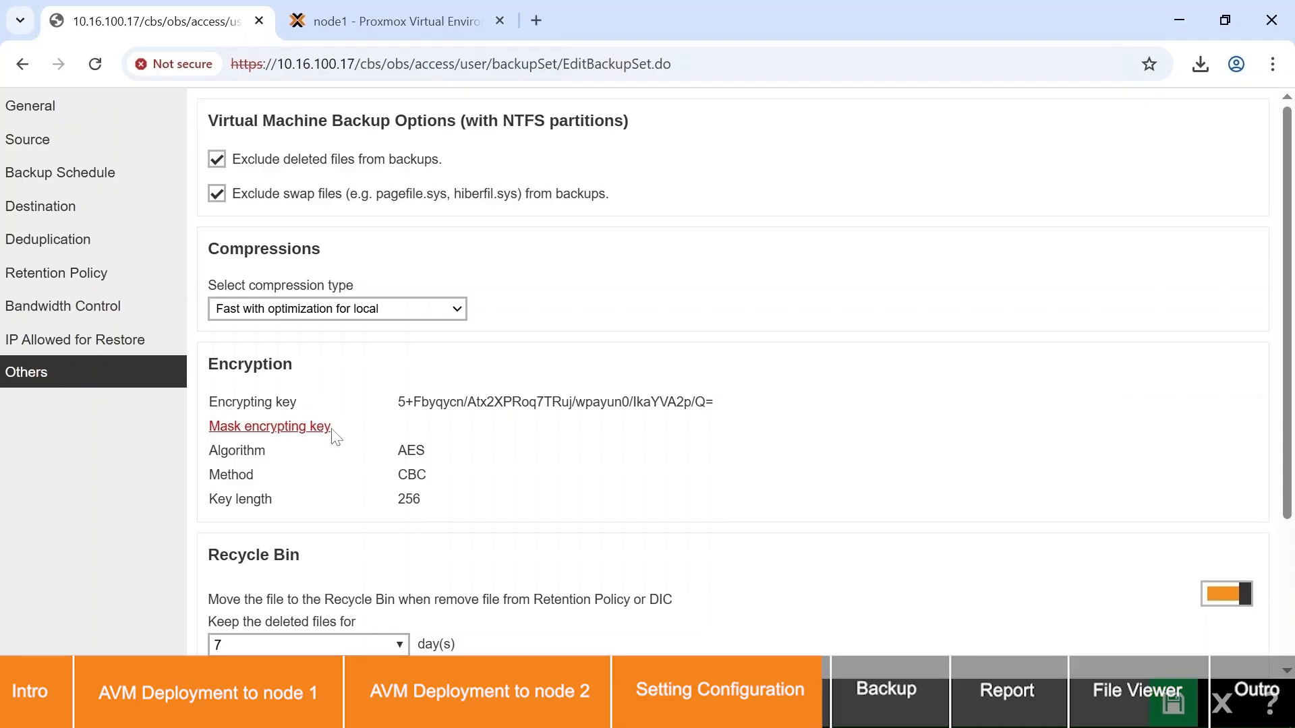
# Step: Enable viewing the list of backed up files on the backup server without the encryption key and save the backup set
pyautogui.scroll(-3, 331, 438)
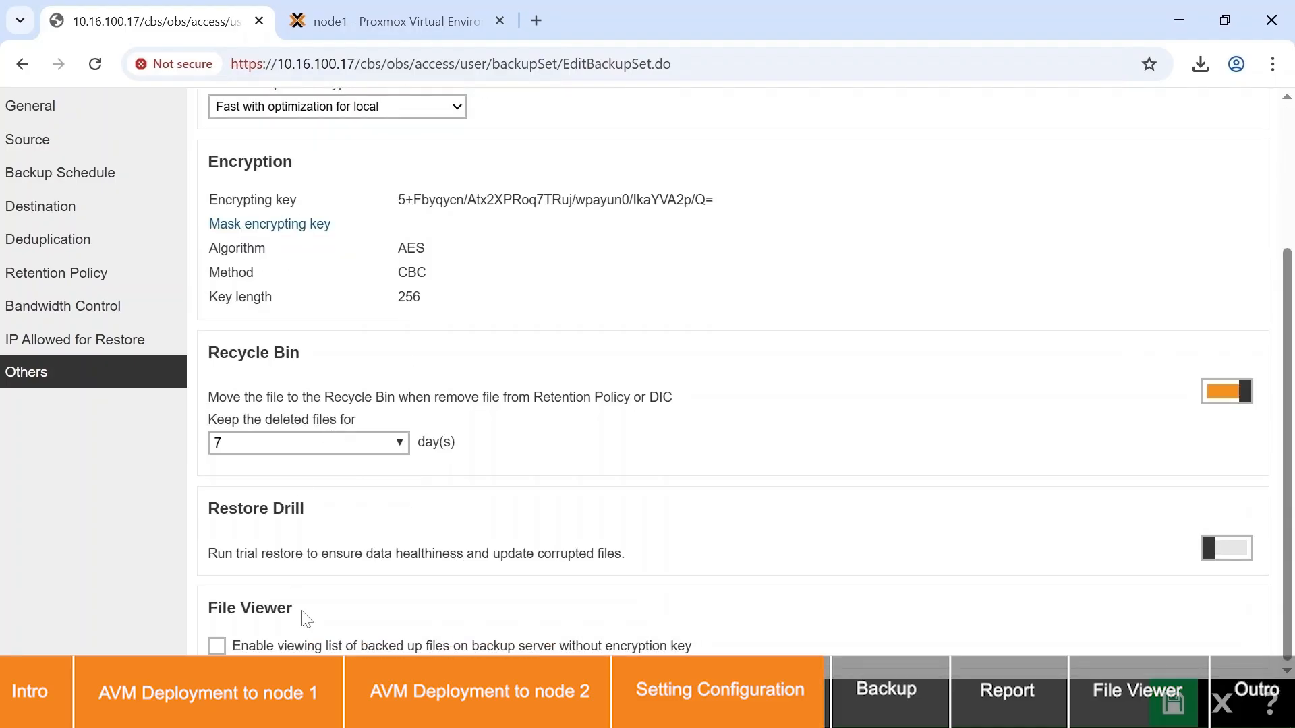
pyautogui.click(217, 646)
pyautogui.click(1172, 704)
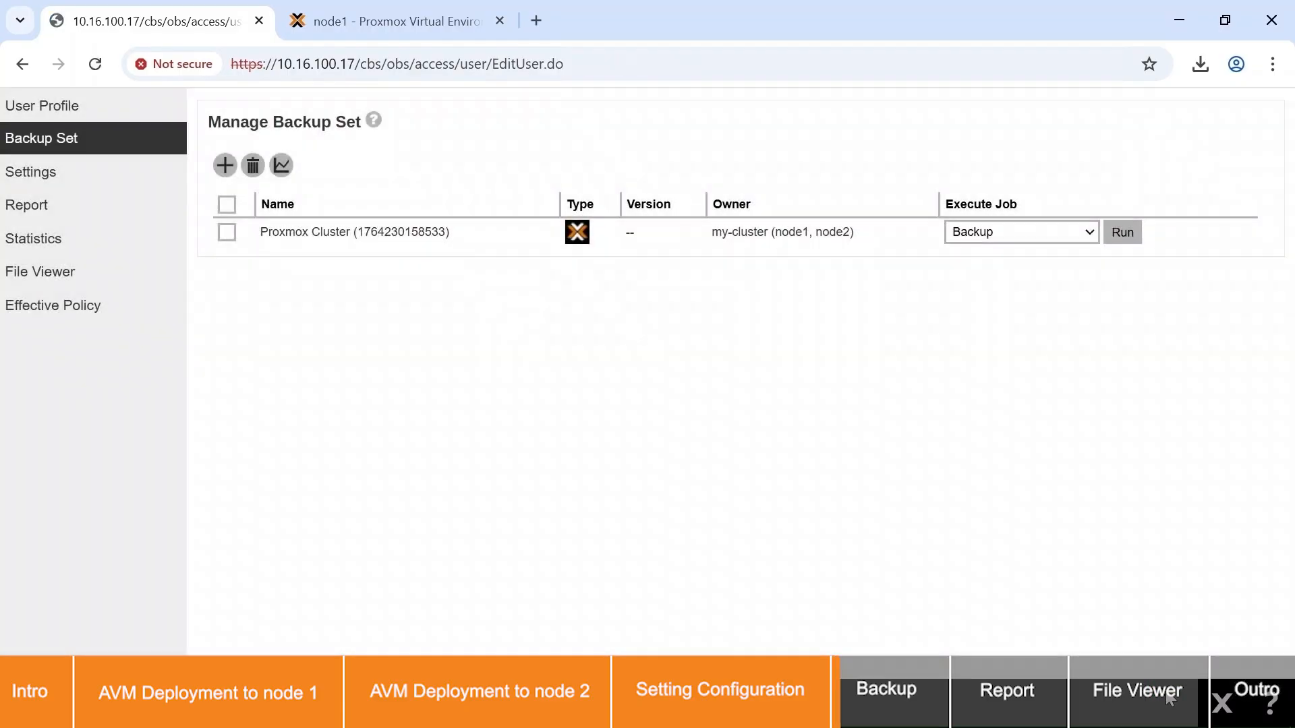
# Step: Run an incremental backup of the Proxmox Cluster backup set to both the AhsayCBS and local network share destinations
pyautogui.click(1042, 242)
pyautogui.click(1122, 234)
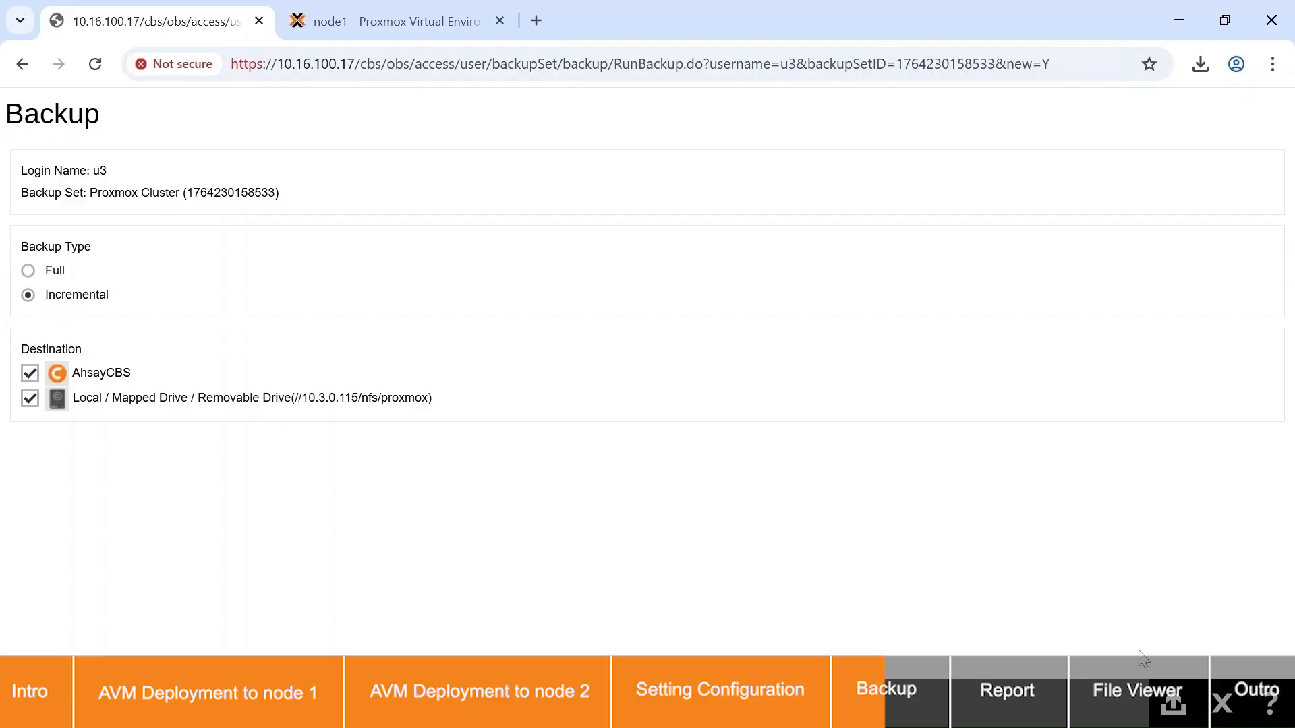
pyautogui.click(1172, 705)
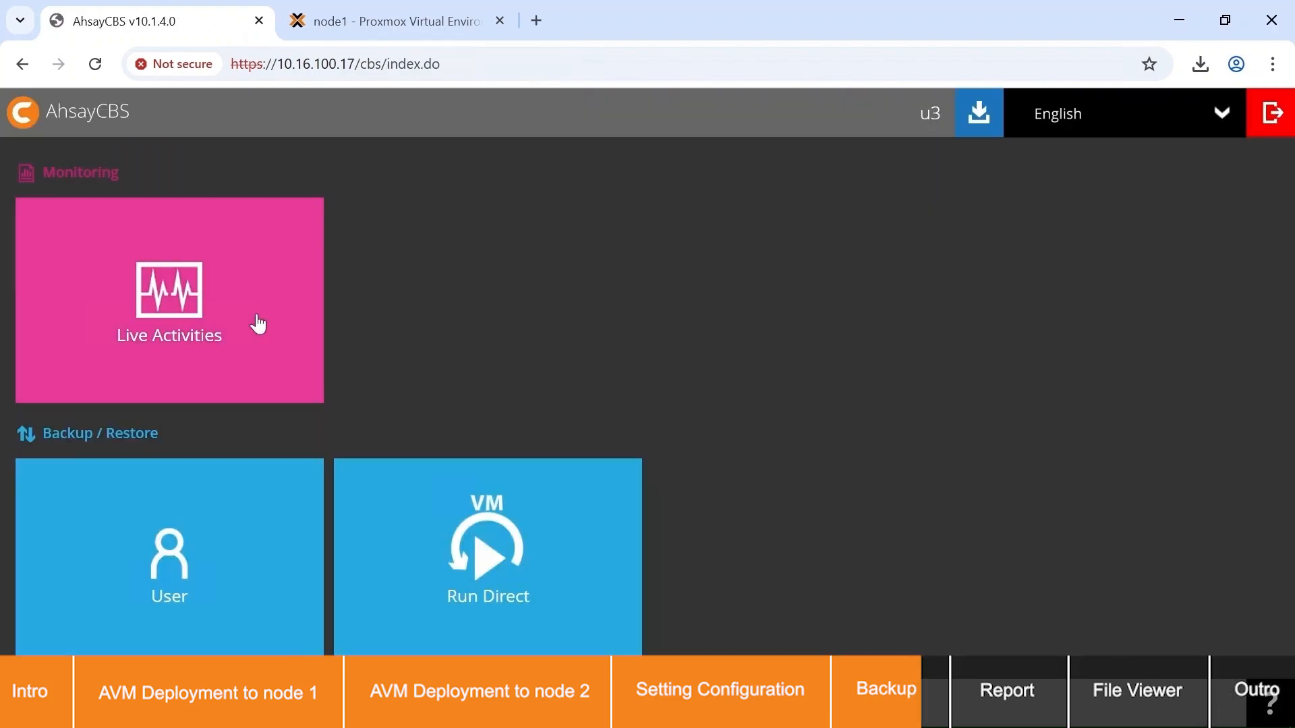
# Step: Monitor the live backup status of the Proxmox Cluster jobs, refreshing the page to check their progress
pyautogui.click(258, 324)
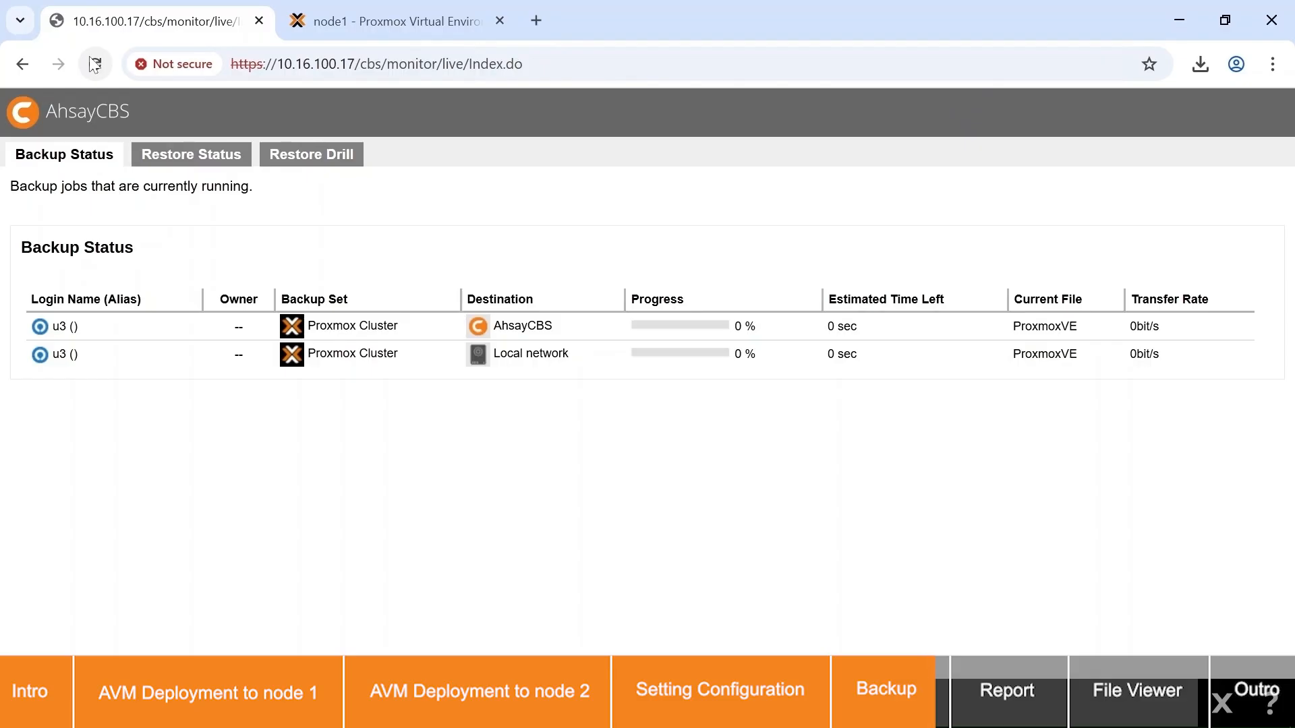
pyautogui.click(95, 64)
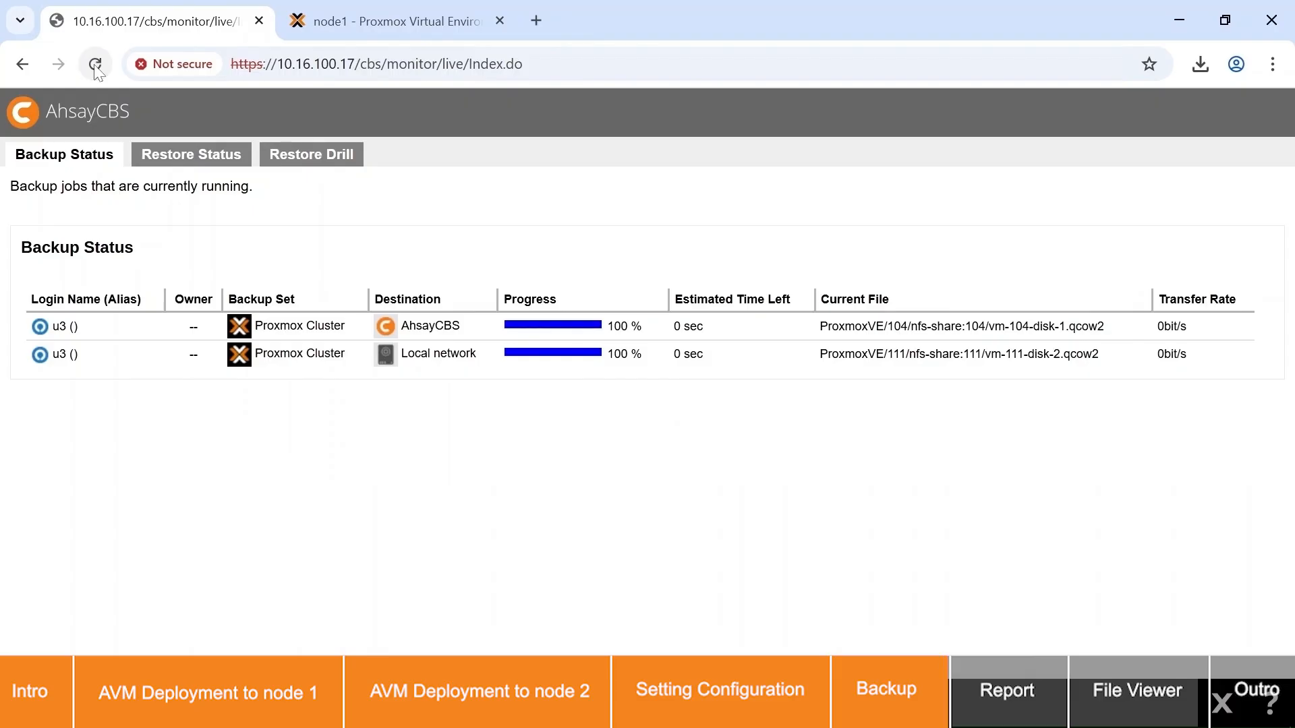
pyautogui.click(95, 64)
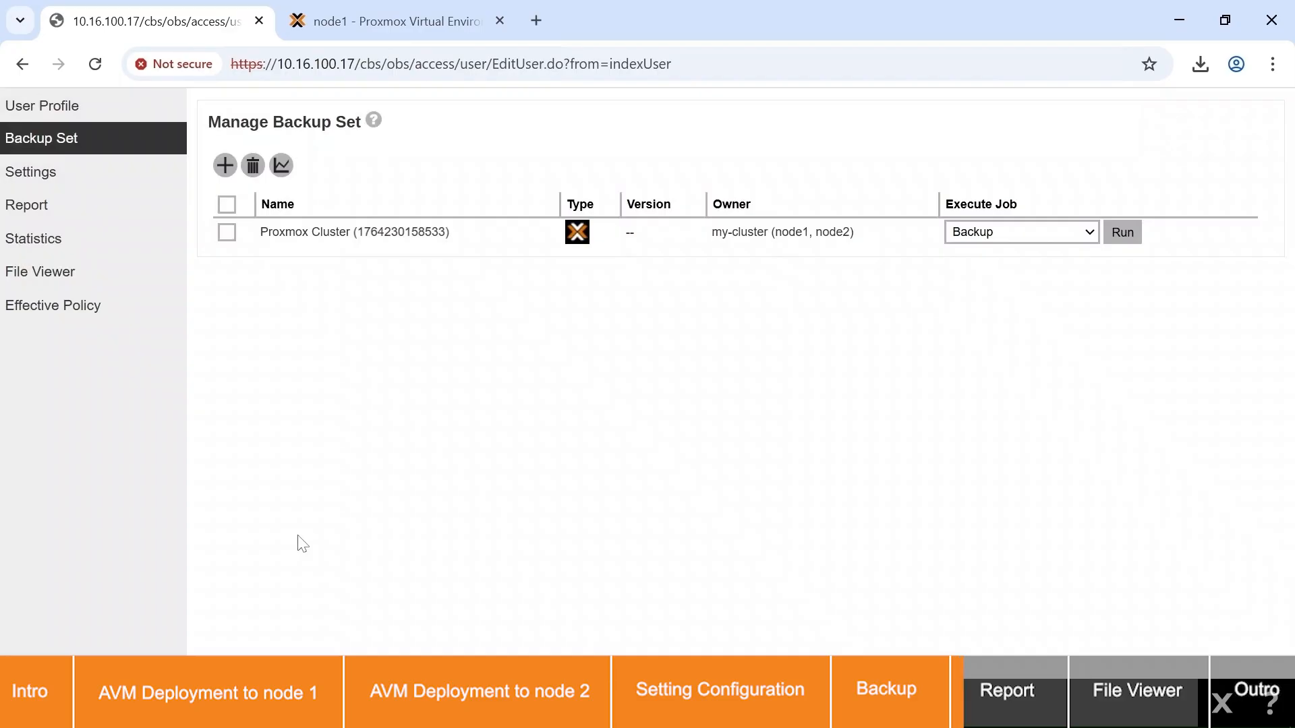
# Step: Examine today's backup report for the Proxmox Cluster job to AhsayCBS and check its PDF report entry
pyautogui.click(144, 210)
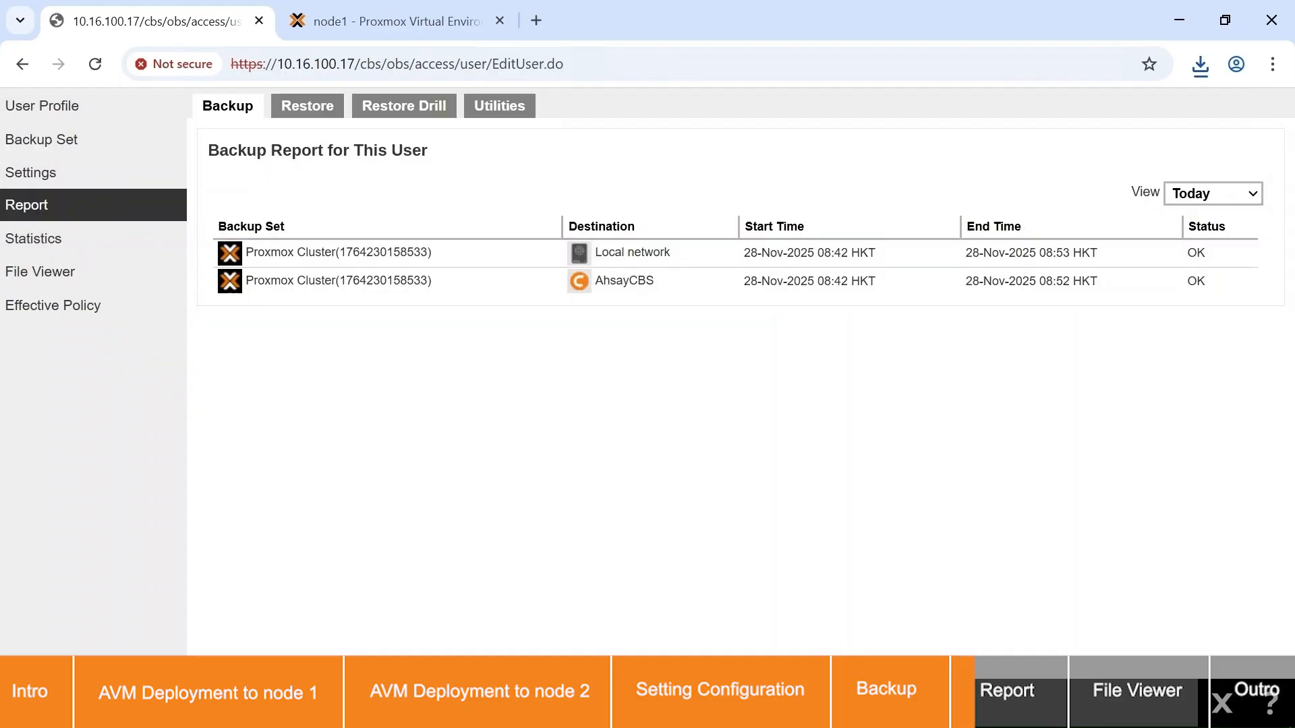
pyautogui.click(496, 286)
pyautogui.moveTo(136, 613); pyautogui.dragTo(23, 617)
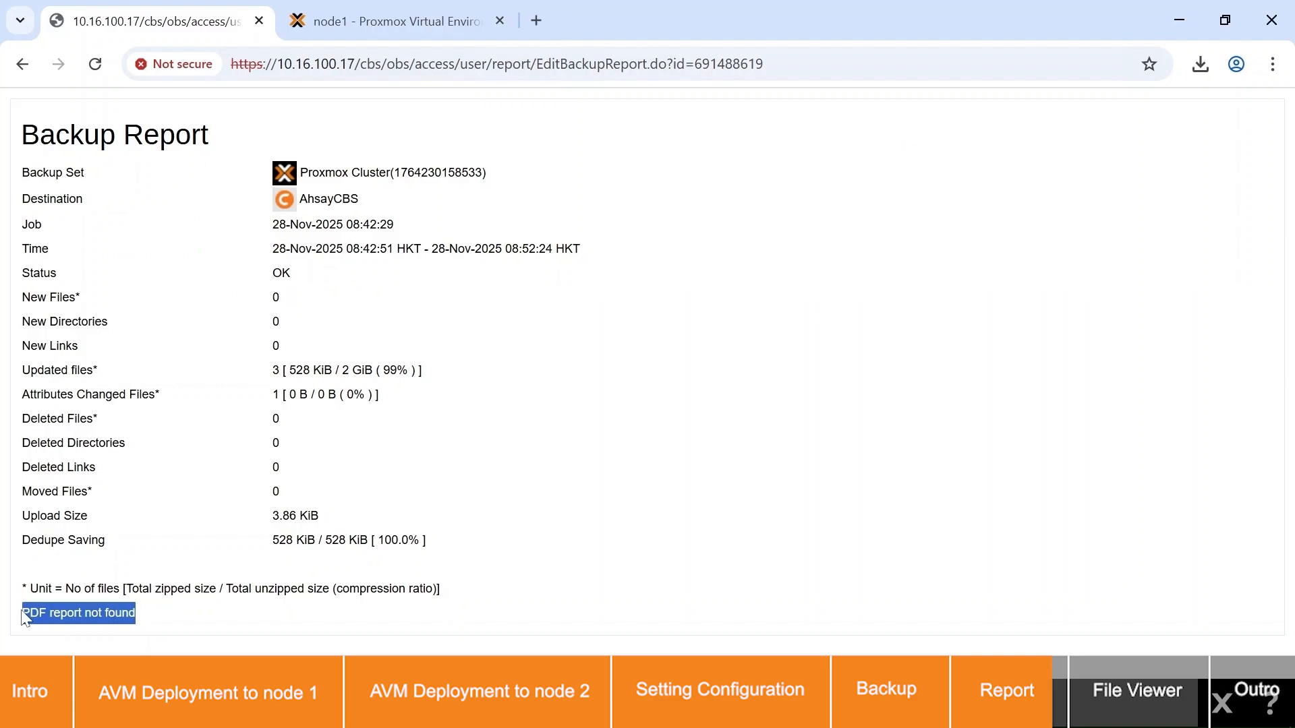
pyautogui.click(84, 622)
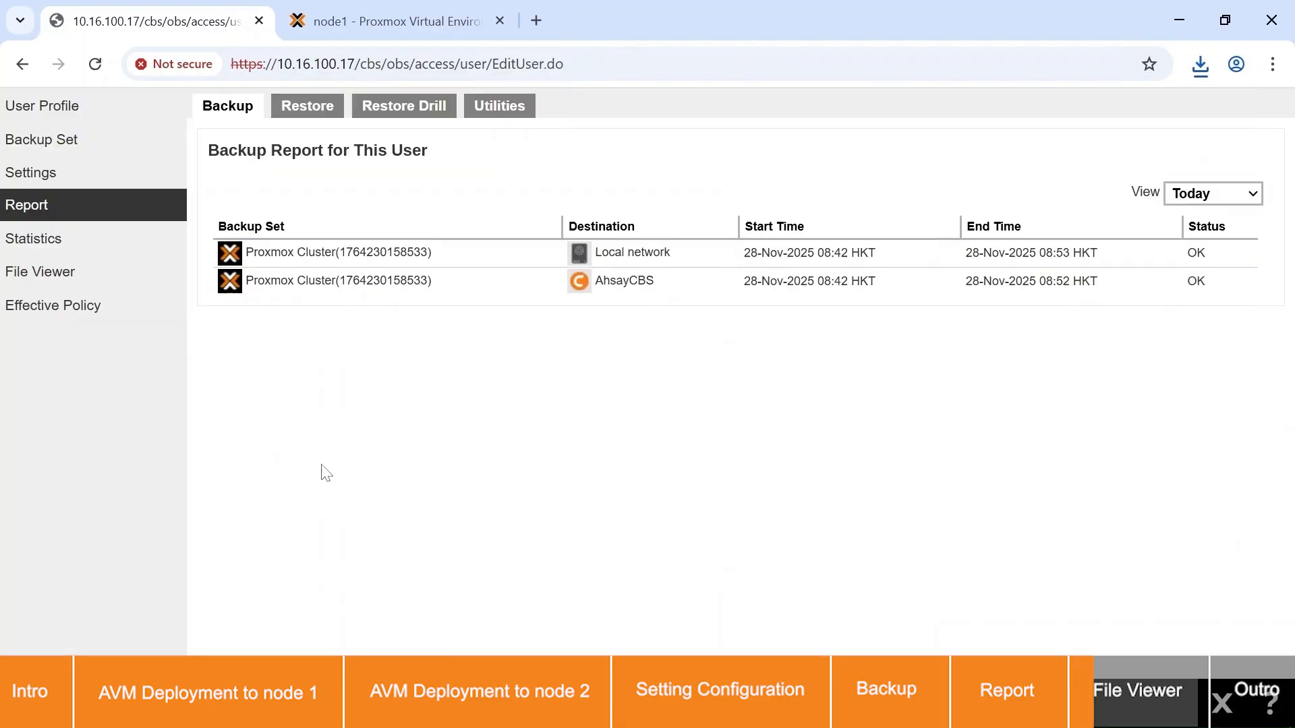
# Step: Check the available File Viewer destinations and open the Proxmox Cluster backup set with AhsayCBS as the destination
pyautogui.click(125, 279)
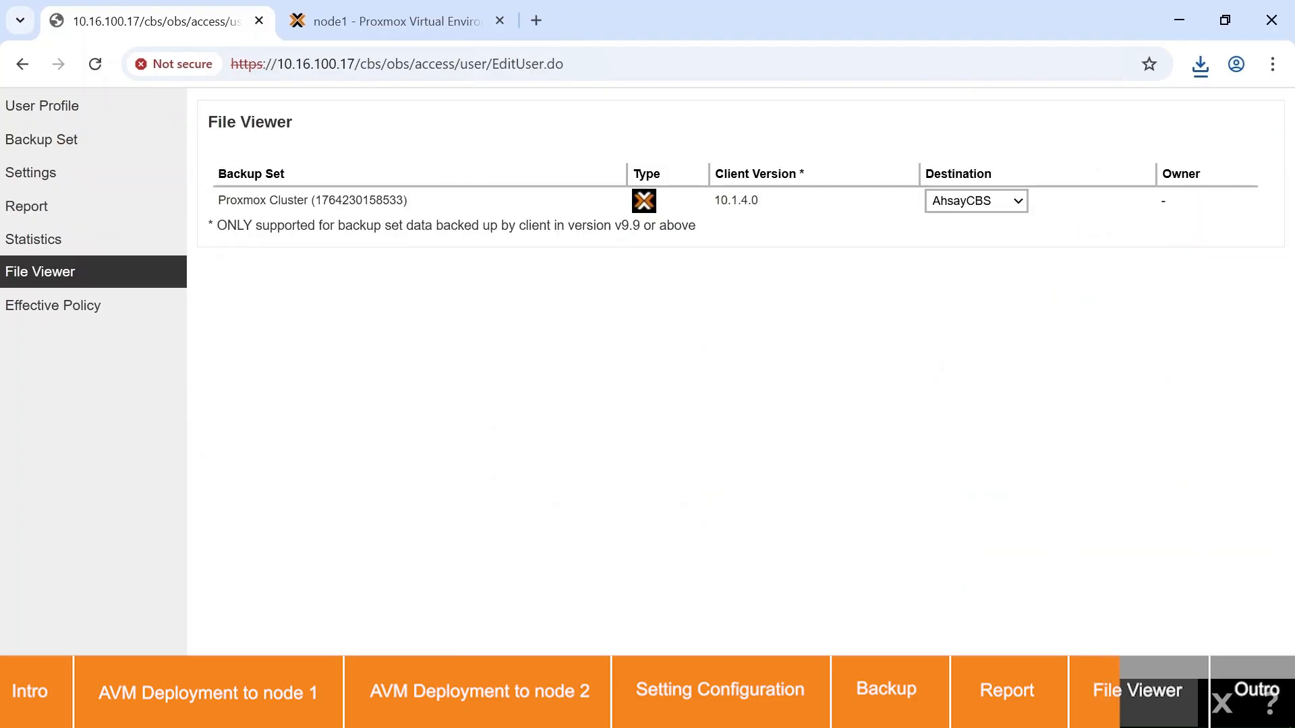
pyautogui.click(983, 206)
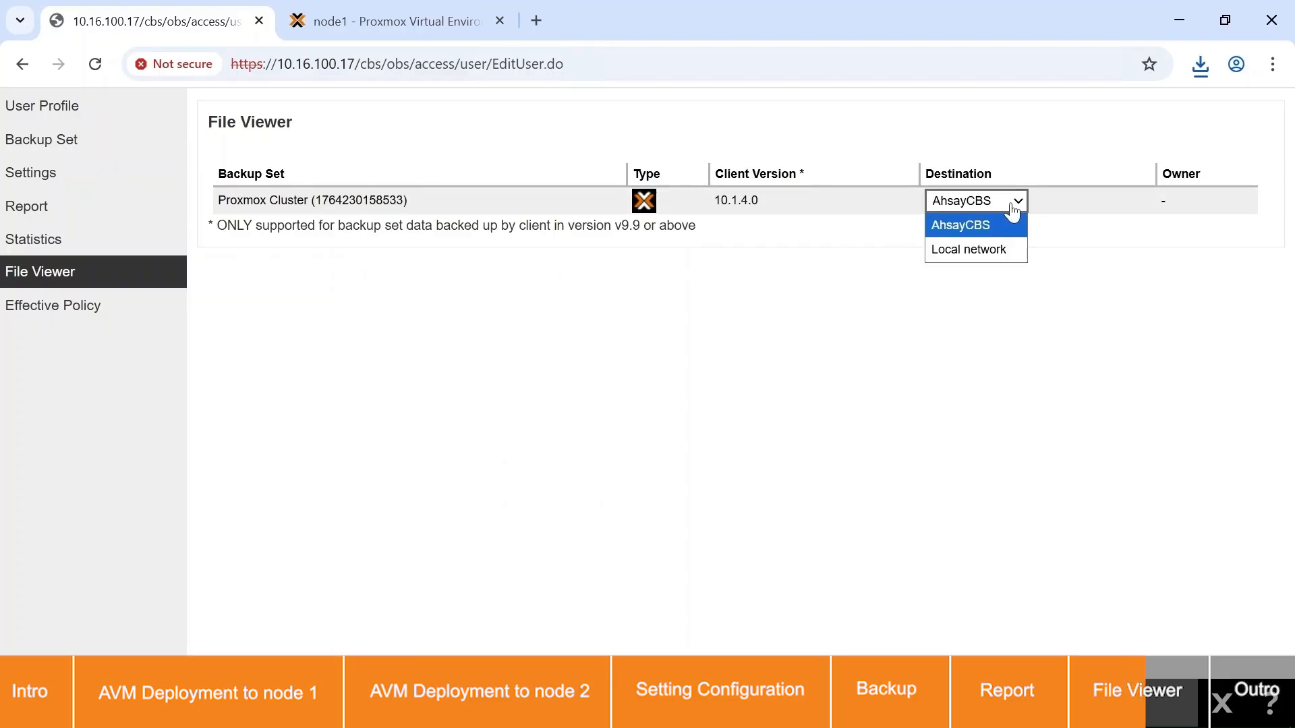
pyautogui.click(419, 203)
# Step: Expand ProxmoxVE and the virtual machines 100, 104, 110 and 111 to examine their backed up disks
pyautogui.click(68, 270)
pyautogui.click(83, 289)
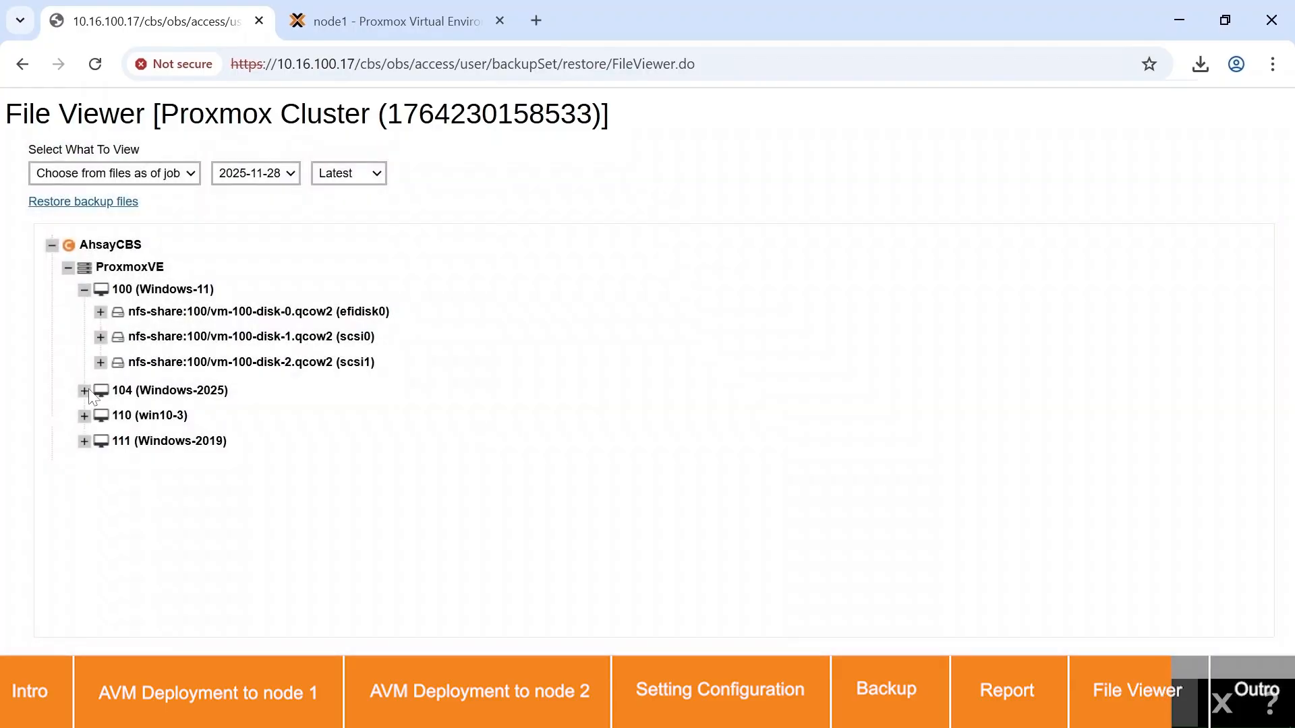
pyautogui.click(85, 391)
pyautogui.click(84, 492)
pyautogui.click(83, 593)
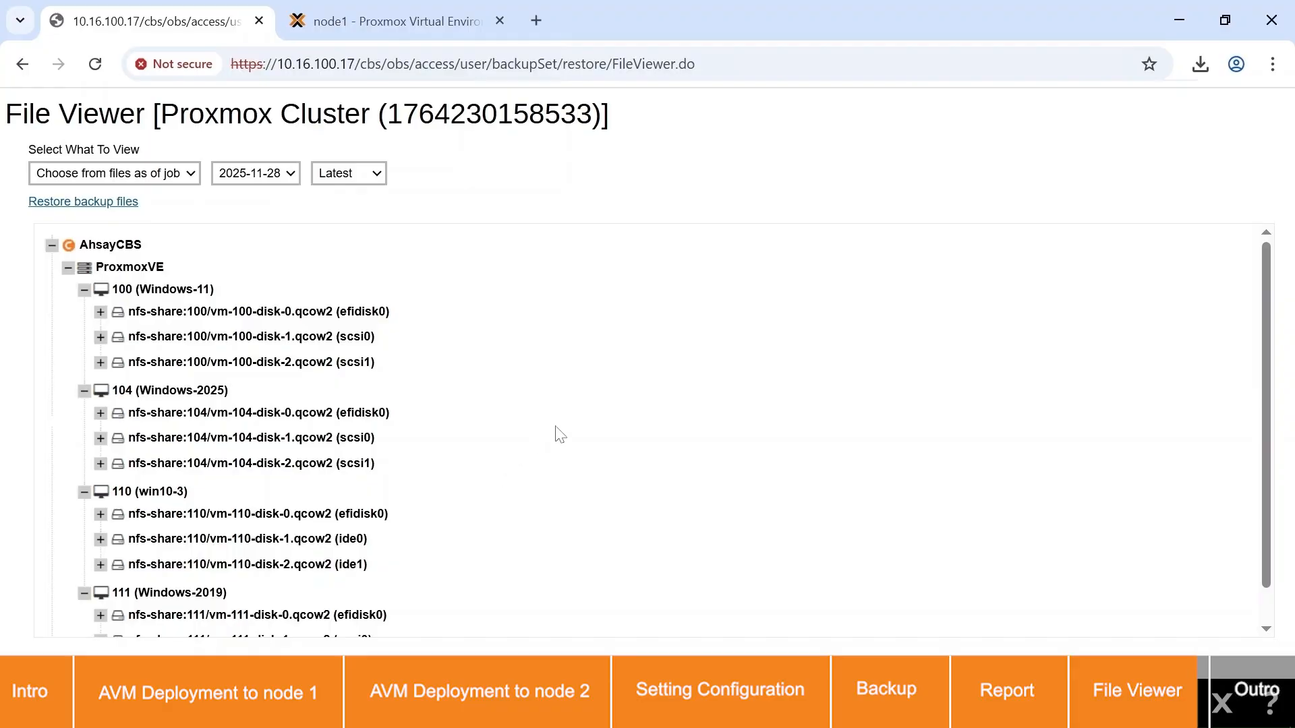
pyautogui.scroll(-1, 559, 434)
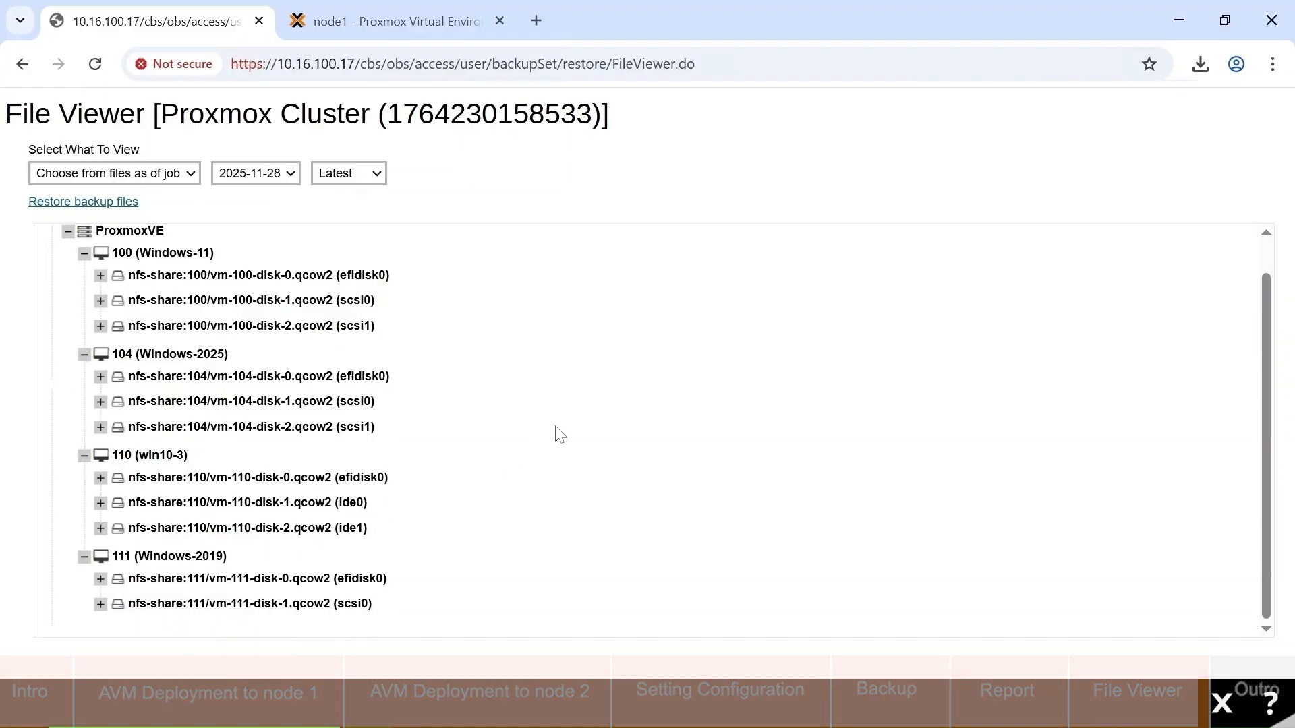